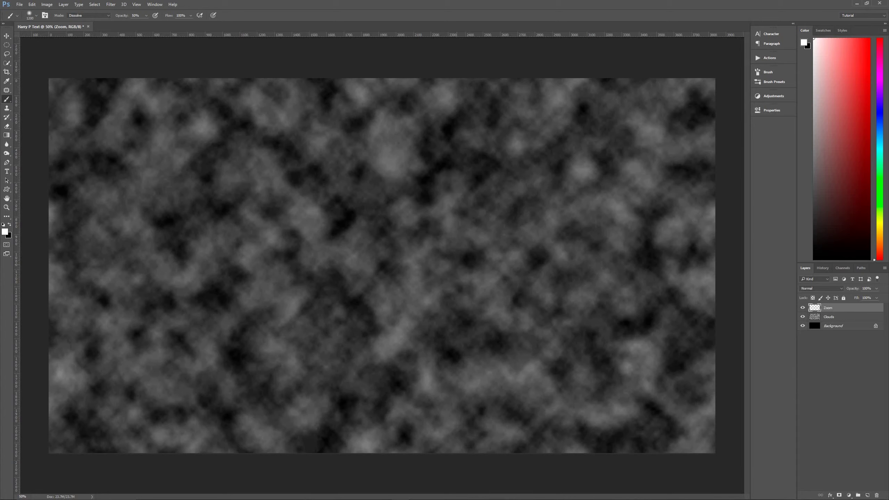
# Step: Paint a wide white Dissolve stroke across the middle of the Zoom layer and add an extra dab at the canvas centre
pyautogui.moveTo(609, 263); pyautogui.dragTo(182, 263)
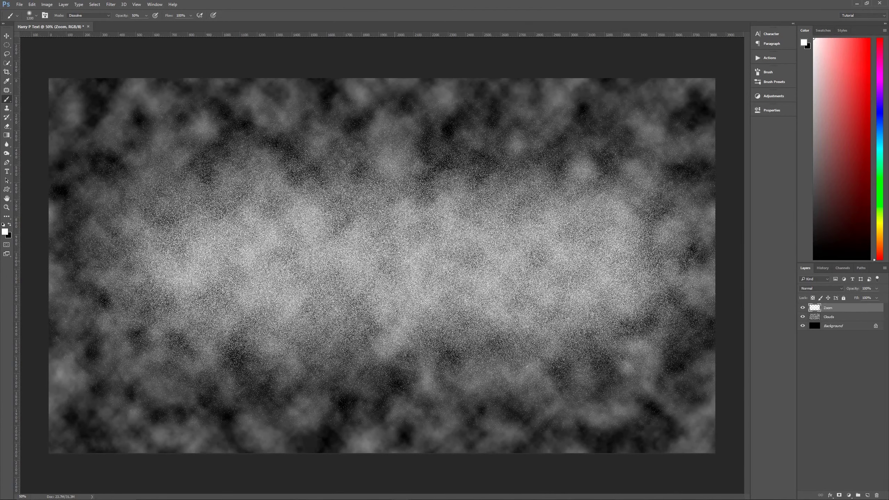
pyautogui.click(392, 265)
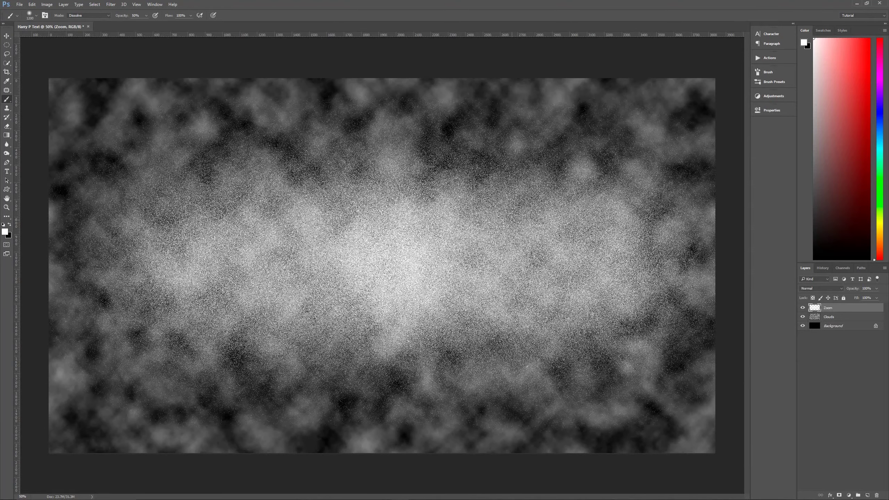
pyautogui.press('v')
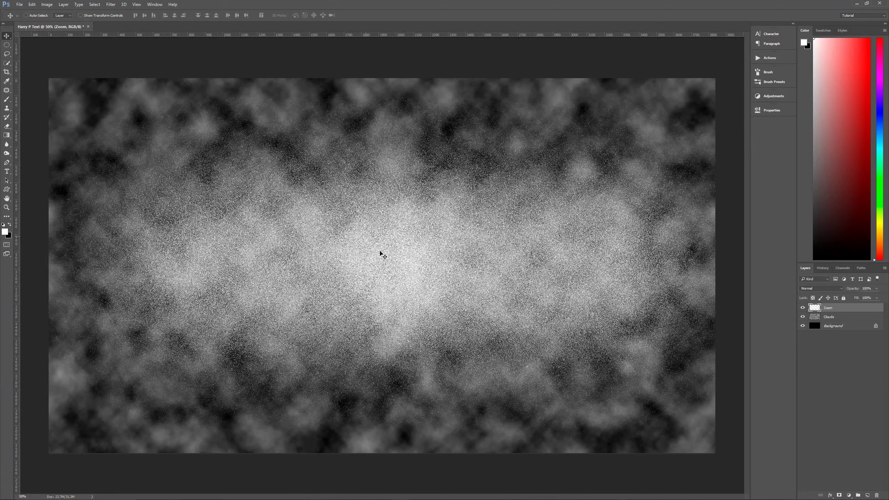
# Step: Apply a Radial Blur to the Zoom layer with amount 100, Zoom method and Best quality, and set the layer's opacity to 70%
pyautogui.click(110, 5)
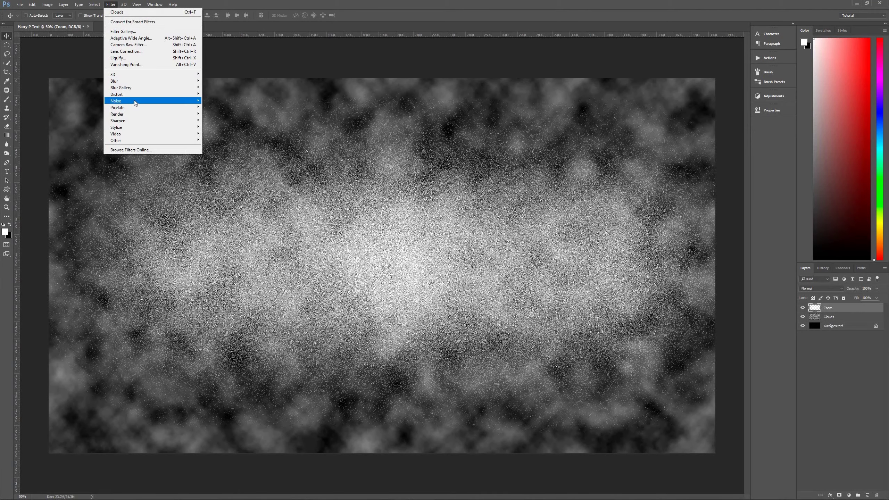
pyautogui.moveTo(139, 83)
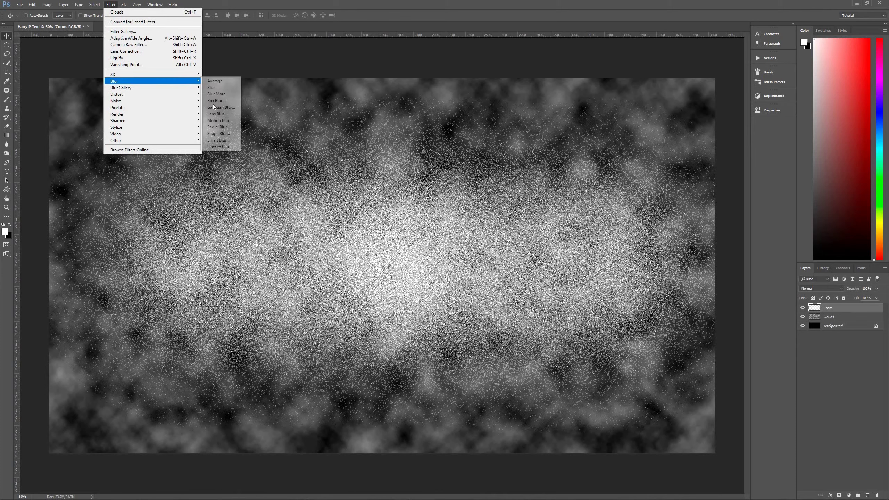
pyautogui.click(219, 128)
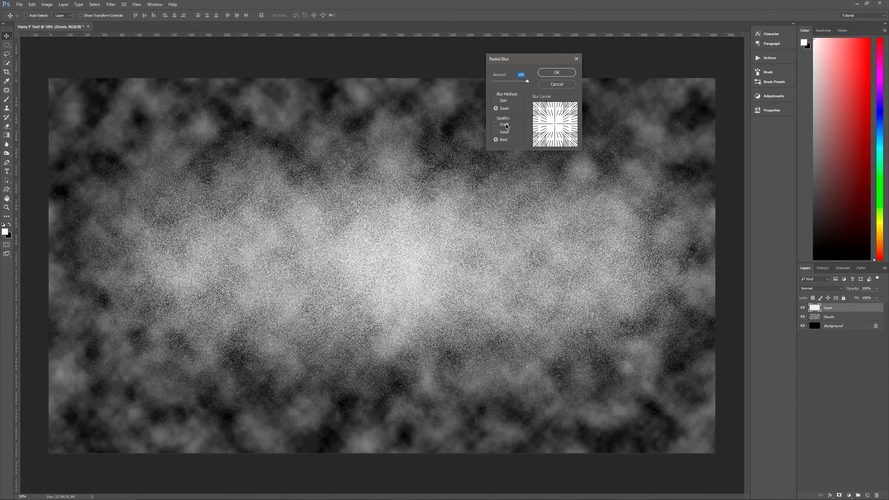
pyautogui.click(556, 72)
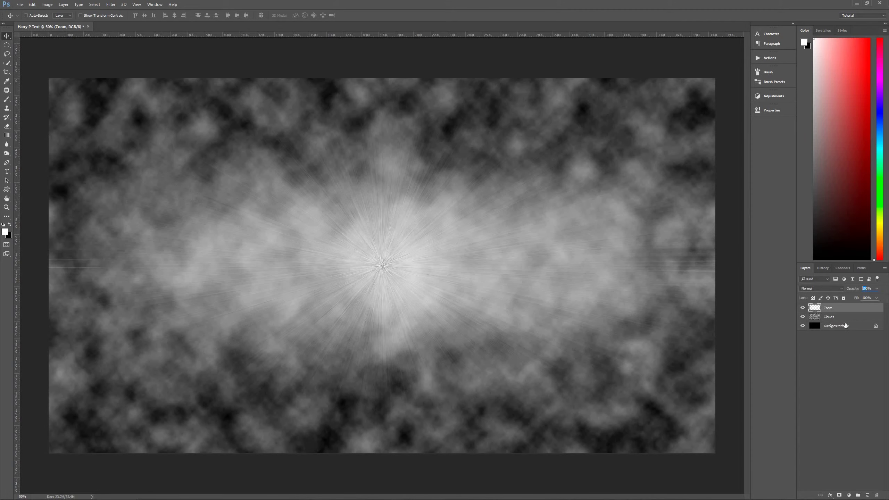
pyautogui.write('73')
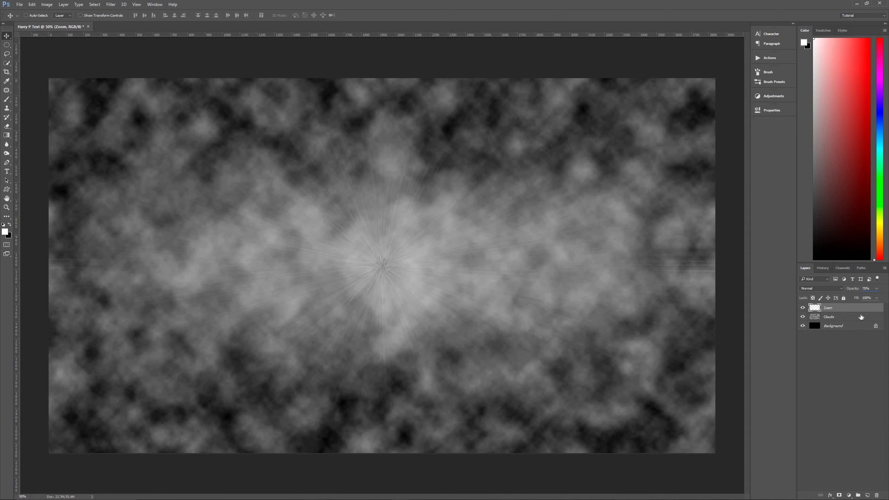
# Step: Create a new layer above the Zoom layer and name it Color
pyautogui.click(868, 495)
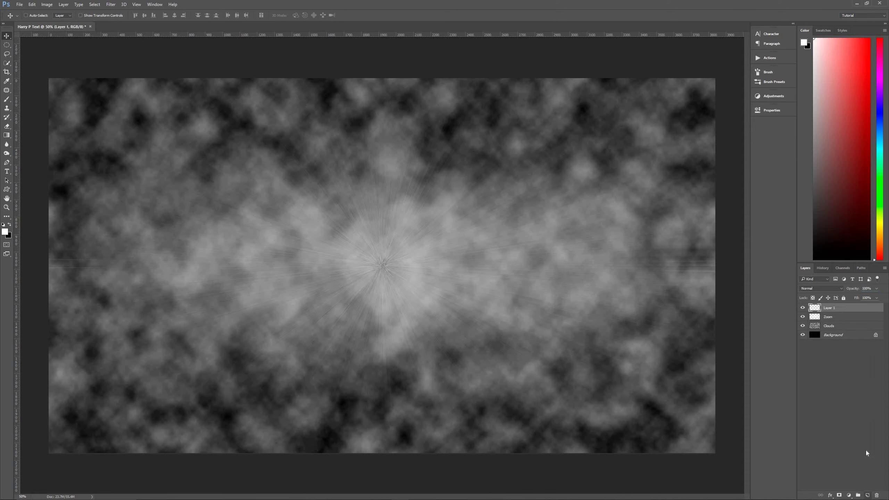
pyautogui.doubleClick(830, 307)
pyautogui.write('Color')
pyautogui.press('Return')
# Step: Set the foreground colour to 1e5283 and fill the Color layer with it
pyautogui.click(7, 233)
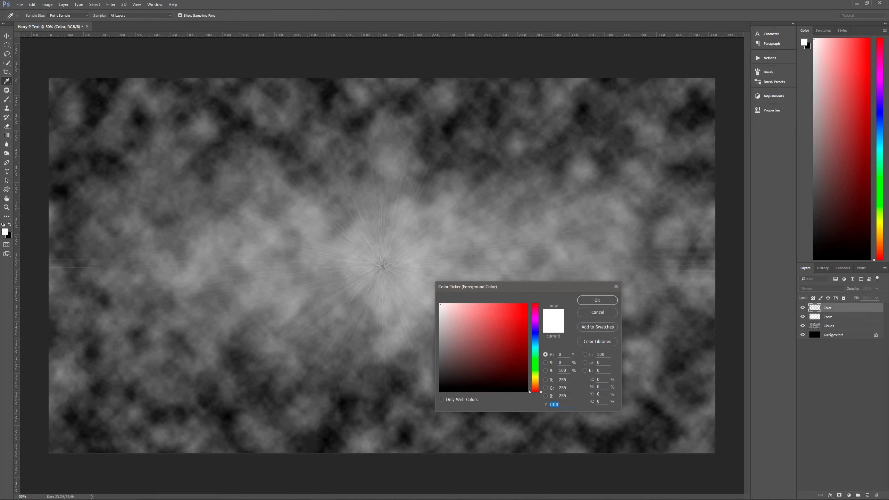
pyautogui.write('1e5283')
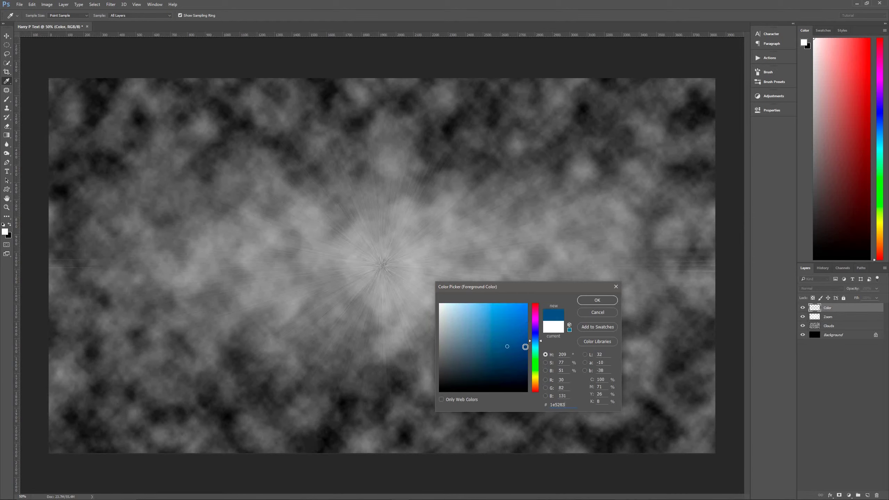
pyautogui.click(596, 302)
pyautogui.press('v')
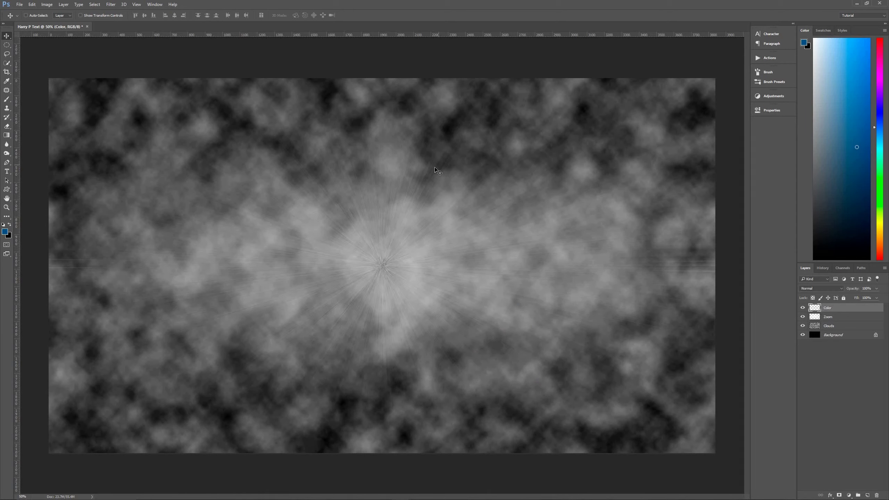
pyautogui.hotkey('alt', 'BackSpace')
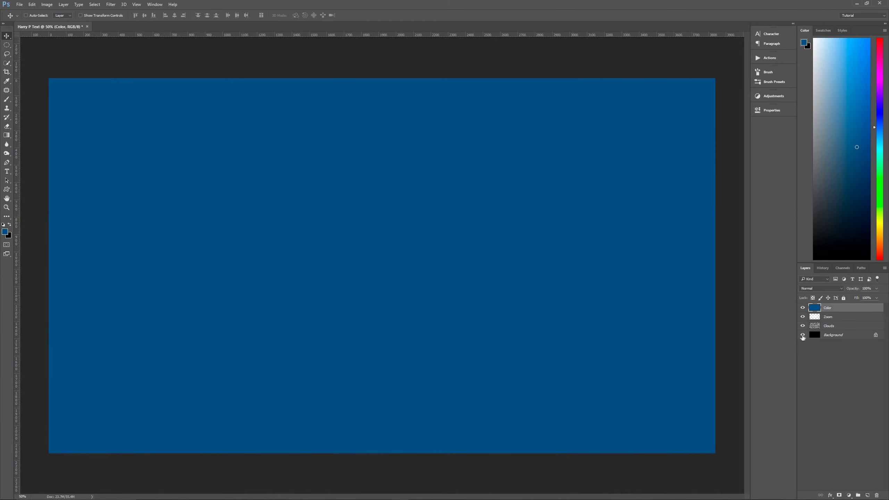
# Step: Set the Color layer's blend mode to Overlay and its opacity to 40%
pyautogui.click(833, 290)
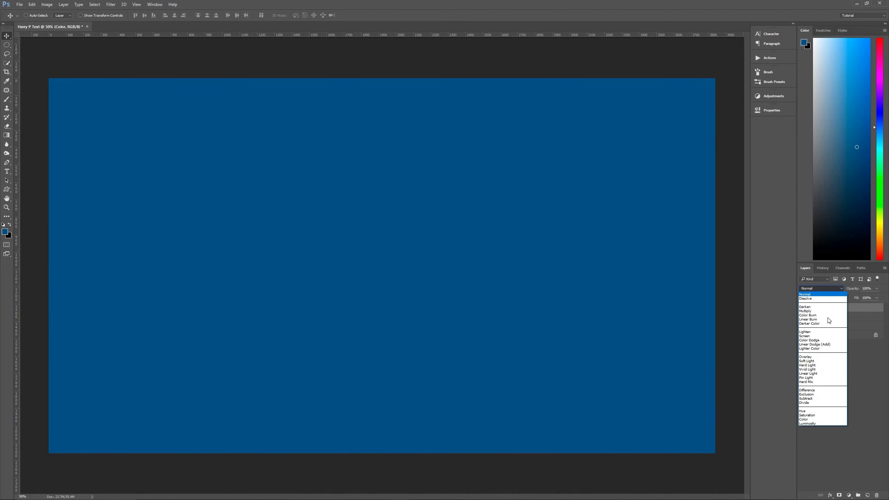
pyautogui.click(823, 359)
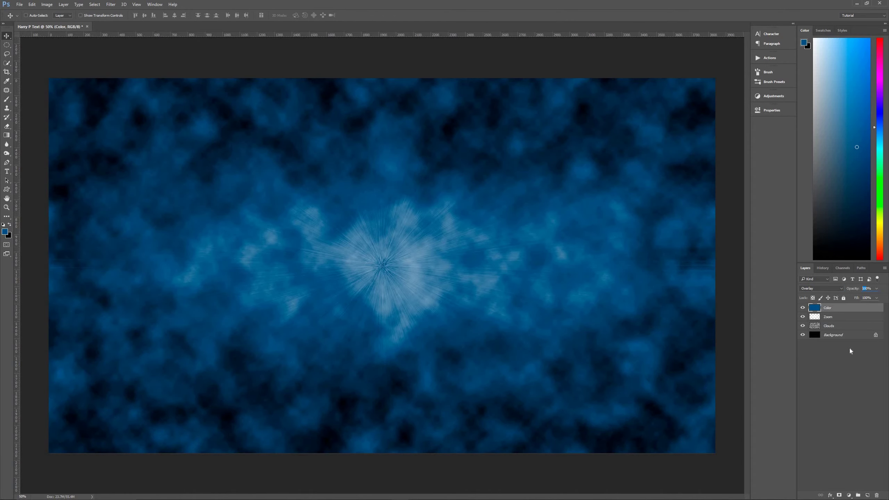
pyautogui.write('40')
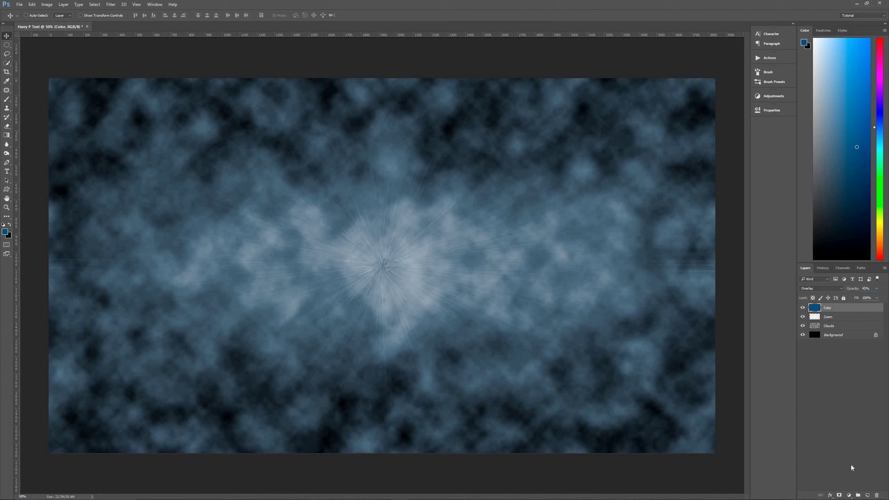
# Step: Add a Curves adjustment layer above the Color layer and lower the curve's white point to strongly darken the image
pyautogui.click(849, 495)
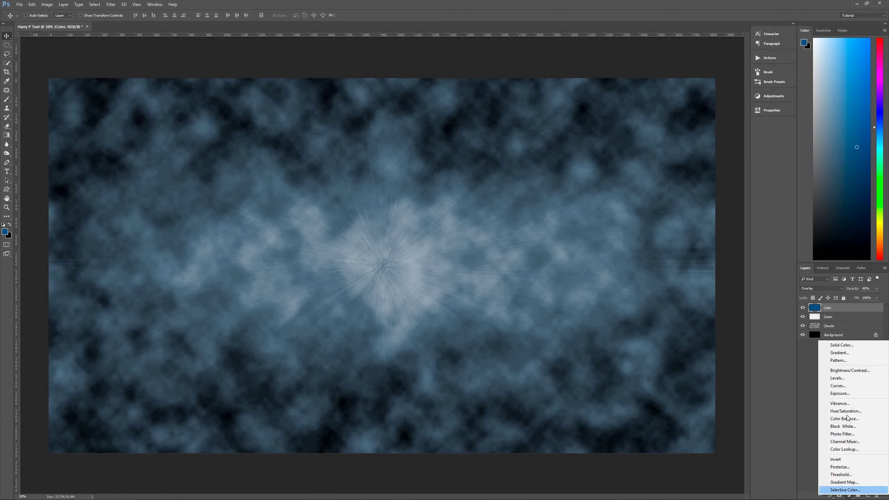
pyautogui.click(840, 386)
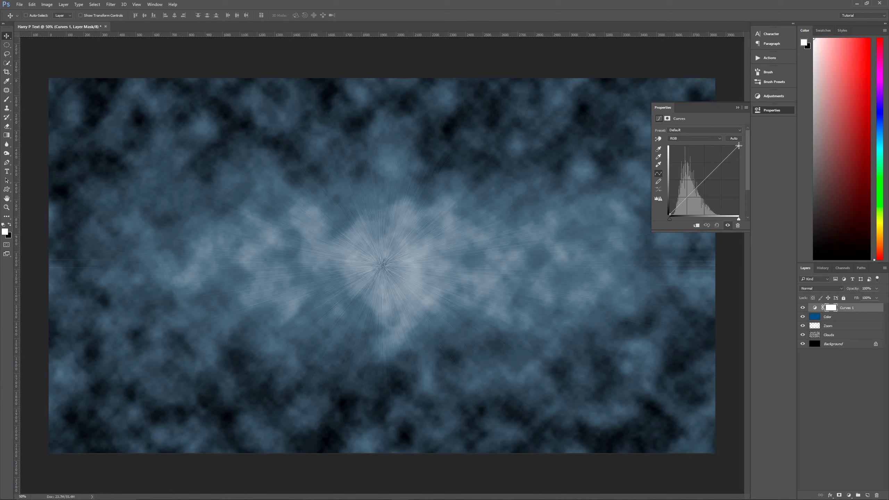
pyautogui.moveTo(739, 145); pyautogui.dragTo(743, 197)
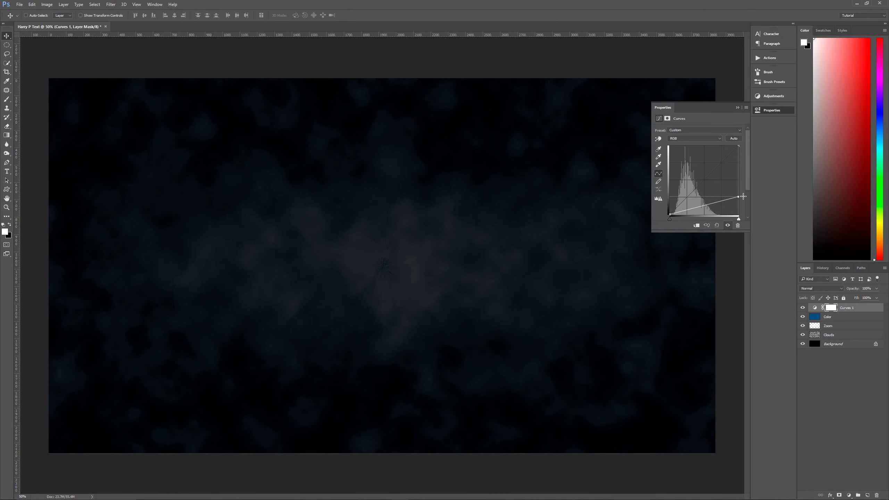
pyautogui.moveTo(739, 196)
pyautogui.mouseDown()
pyautogui.moveTo(691, 201)
pyautogui.moveTo(738, 197)
pyautogui.mouseUp()
# Step: Feather the Curves layer mask and clear a wide ellipse across the canvas middle from it, leaving nothing selected
pyautogui.click(667, 119)
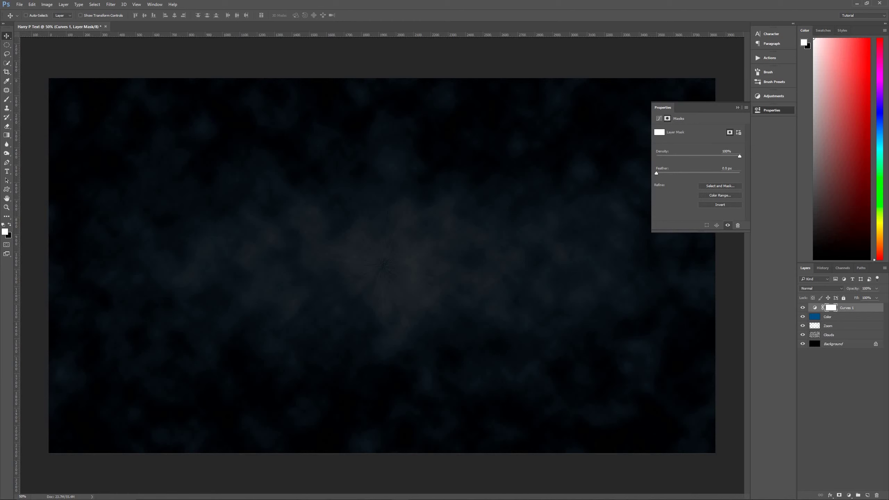
pyautogui.write('1')
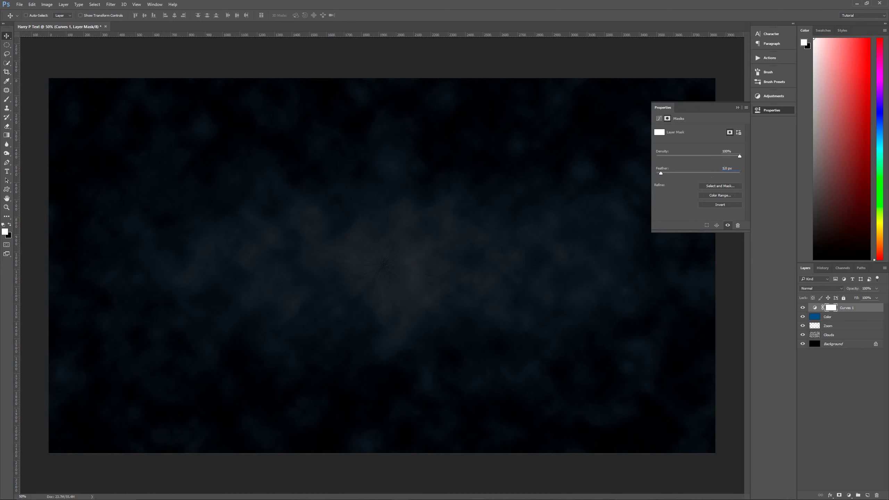
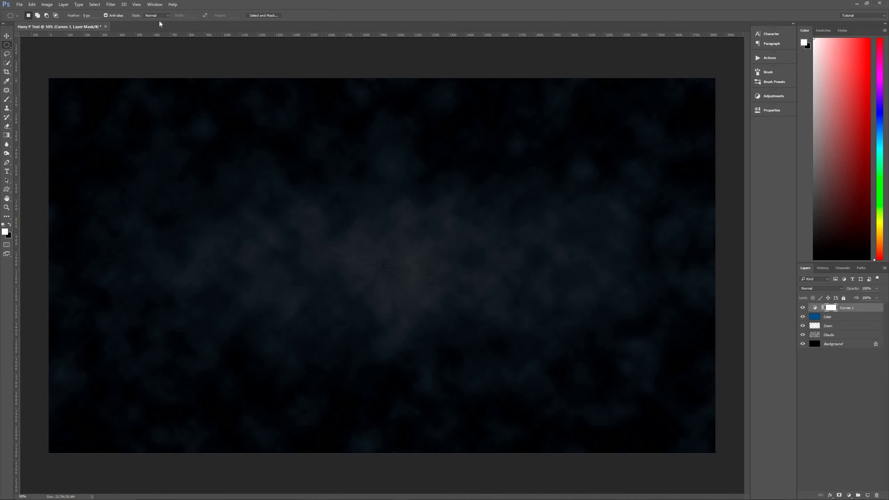
pyautogui.moveTo(153, 204); pyautogui.dragTo(364, 243)
pyautogui.moveTo(631, 312); pyautogui.dragTo(630, 330)
pyautogui.moveTo(471, 292); pyautogui.dragTo(471, 292)
pyautogui.moveTo(382, 247); pyautogui.dragTo(382, 247)
pyautogui.moveTo(524, 330); pyautogui.dragTo(451, 287)
pyautogui.press('Delete')
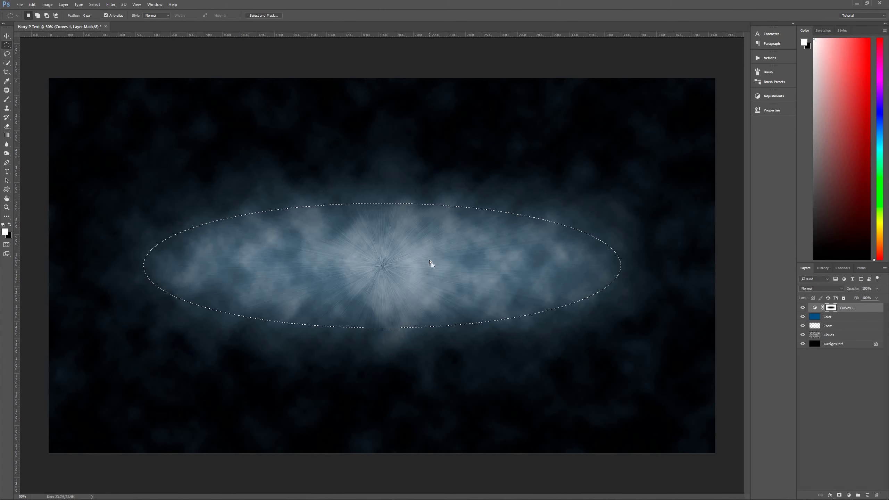
pyautogui.hotkey('ctrl', 'd')
# Step: Unlock the Background layer and rename it Black
pyautogui.click(876, 345)
pyautogui.doubleClick(829, 345)
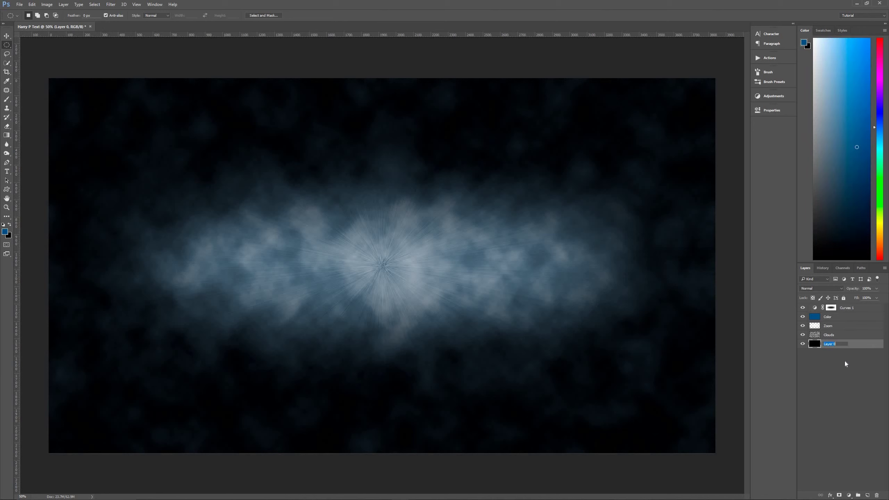
pyautogui.write('Black')
pyautogui.press('Return')
# Step: Group all layers from Black up to the Curves adjustment and name the group Background
pyautogui.keyDown('shift'); pyautogui.click(862, 308); pyautogui.keyUp('shift')
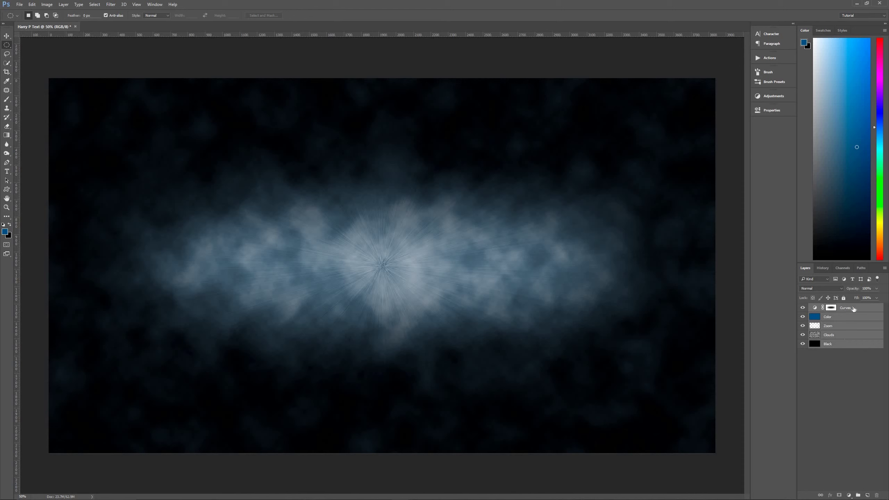
pyautogui.moveTo(851, 310); pyautogui.dragTo(858, 497)
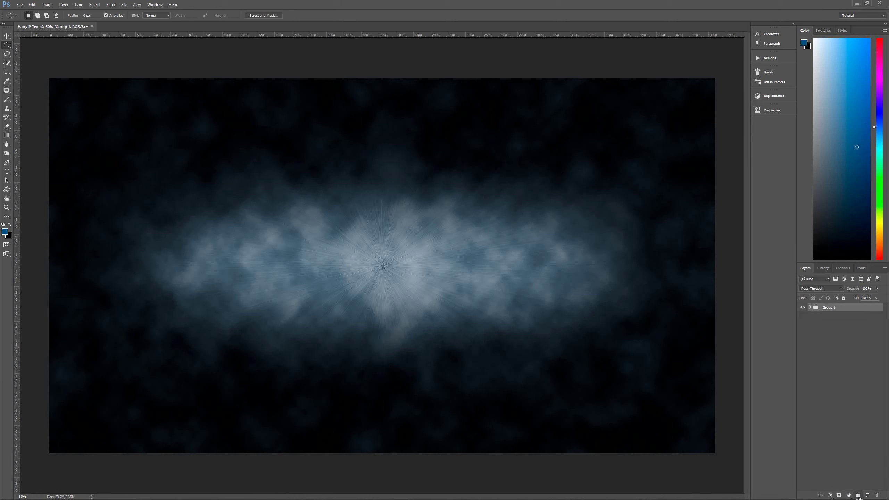
pyautogui.doubleClick(829, 307)
pyautogui.write('Background')
pyautogui.press('Return')
# Step: Set the foreground colour to light grey d0d0d0
pyautogui.click(4, 231)
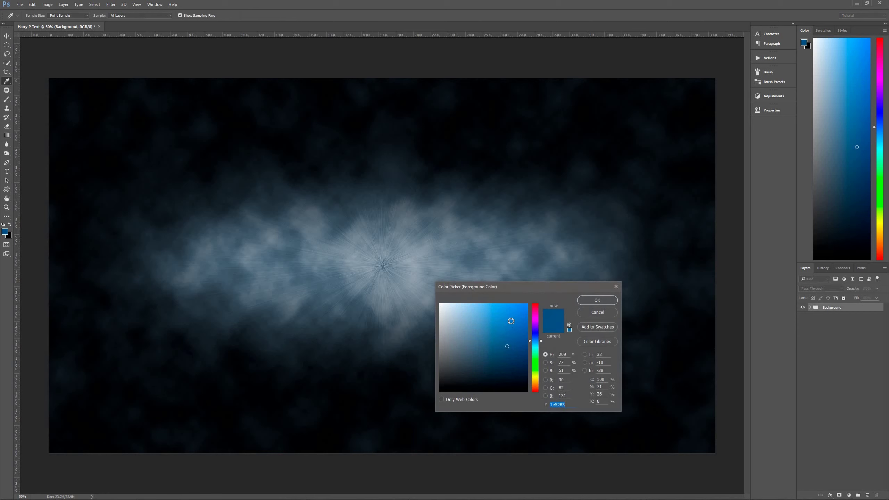
pyautogui.write('d0d0d0')
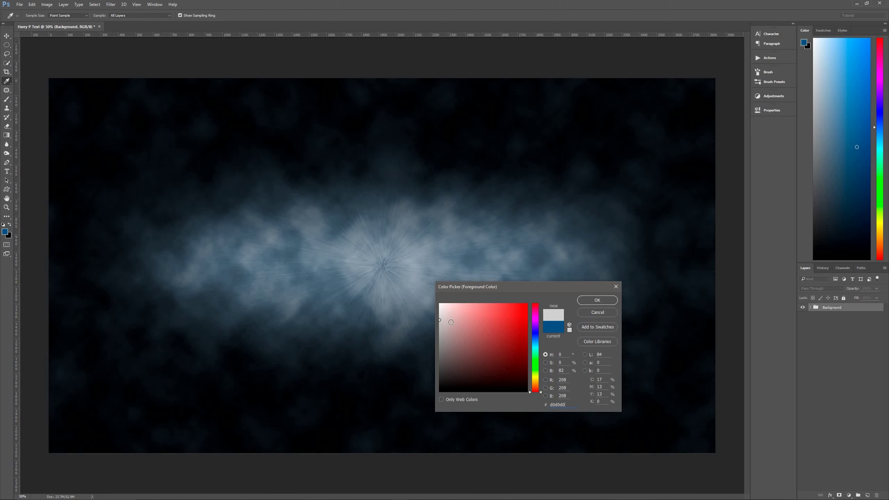
pyautogui.click(594, 302)
pyautogui.press('m')
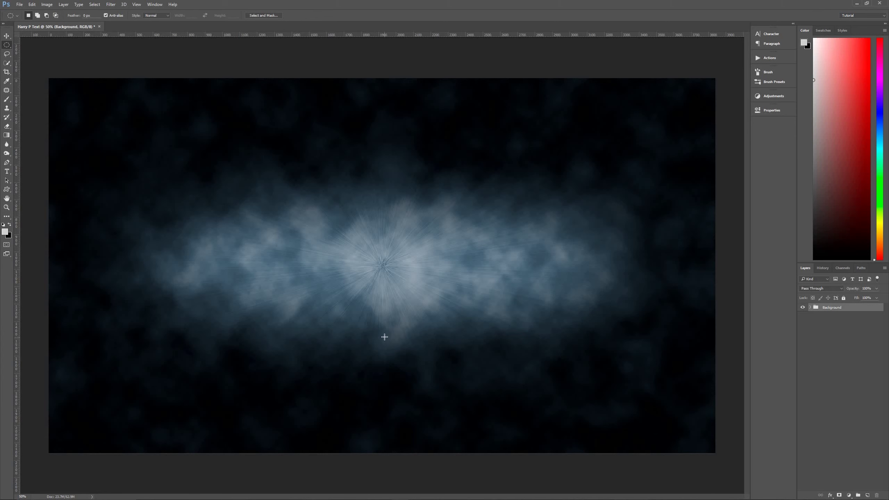
# Step: Add the centred text "Pixel Magic" in the Harry P font at the middle of the canvas
pyautogui.press('t')
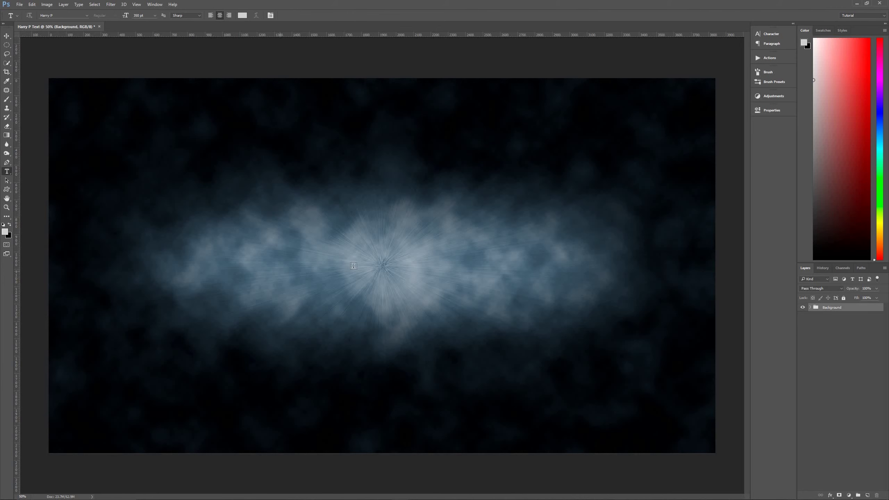
pyautogui.click(382, 264)
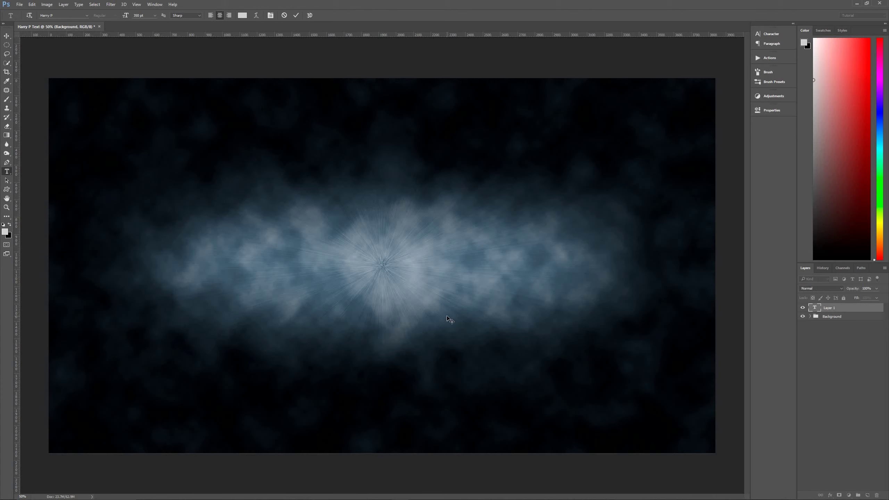
pyautogui.write('P')
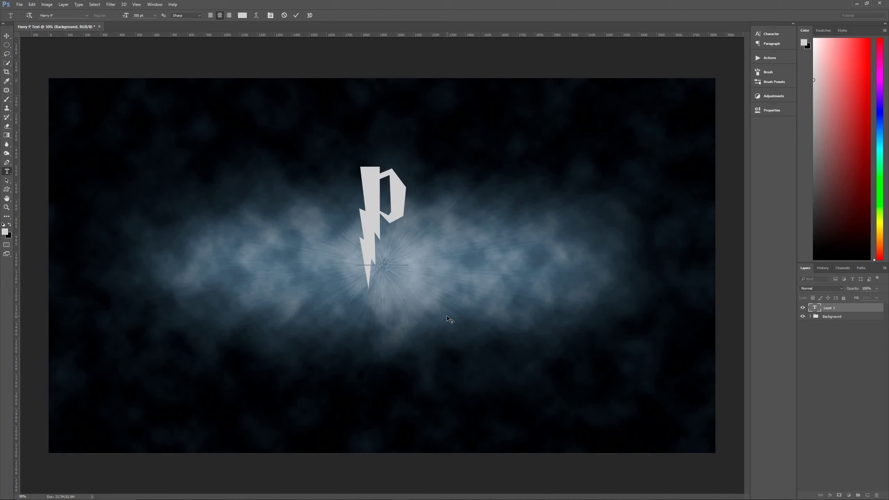
pyautogui.write('ixel Magic')
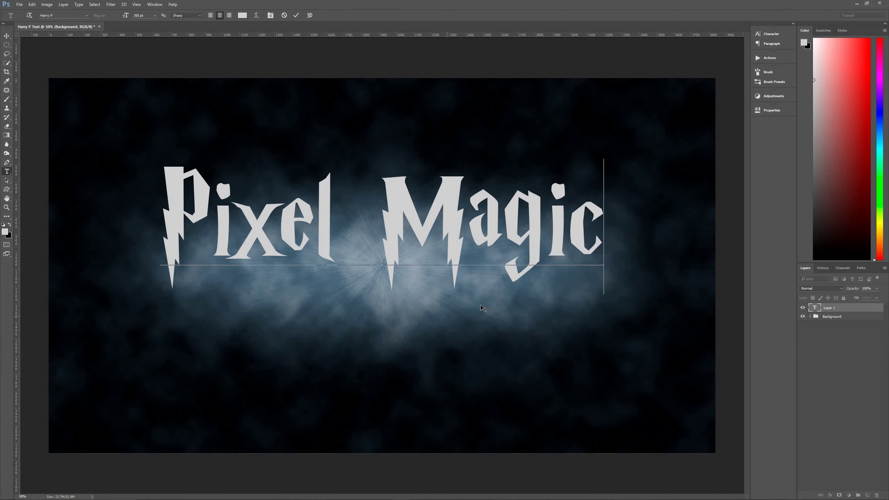
# Step: Tighten the kerning between the P and i of "Pixel" slightly
pyautogui.click(569, 233)
pyautogui.click(217, 223)
pyautogui.hotkey('alt', 'Left')
pyautogui.hotkey('alt', 'Left')
pyautogui.hotkey('alt', 'Right')
pyautogui.hotkey('alt', 'Right')
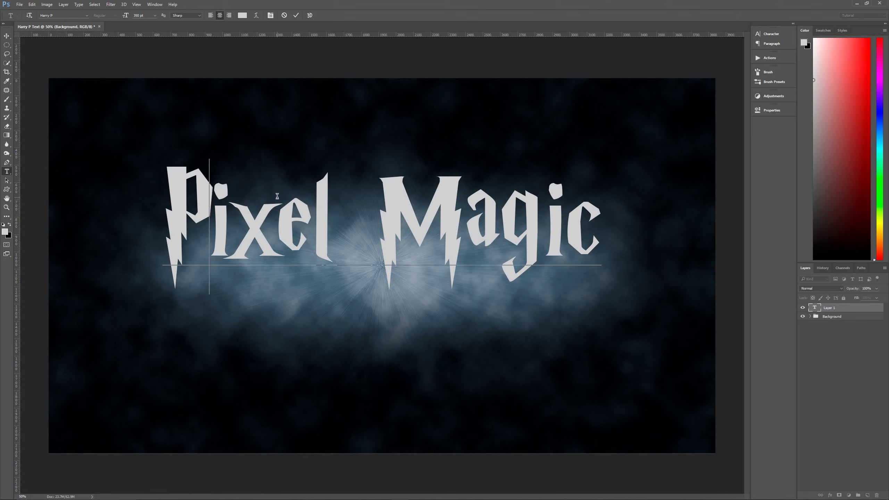
pyautogui.press('Right')
pyautogui.press('Right')
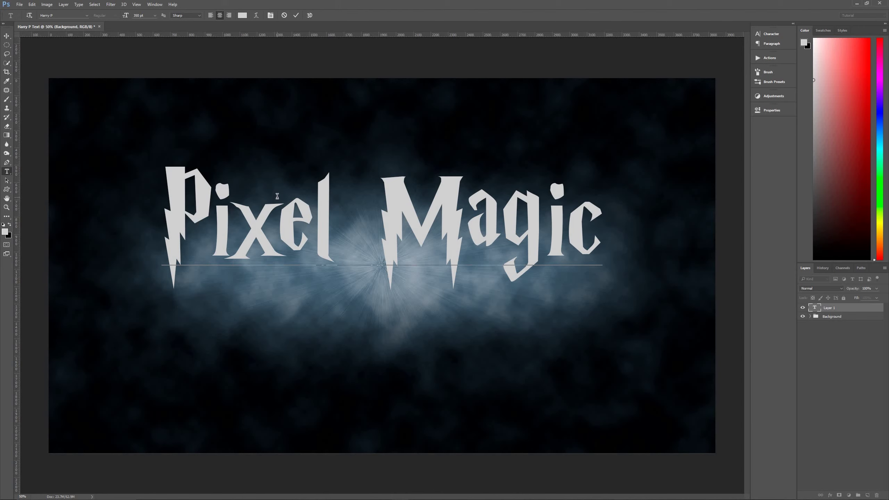
# Step: Tighten the kerning further along the text, bringing the a of "Magic" closer to the M
pyautogui.hotkey('alt', 'Left')
pyautogui.press('Right')
pyautogui.press('Right')
pyautogui.press('Right')
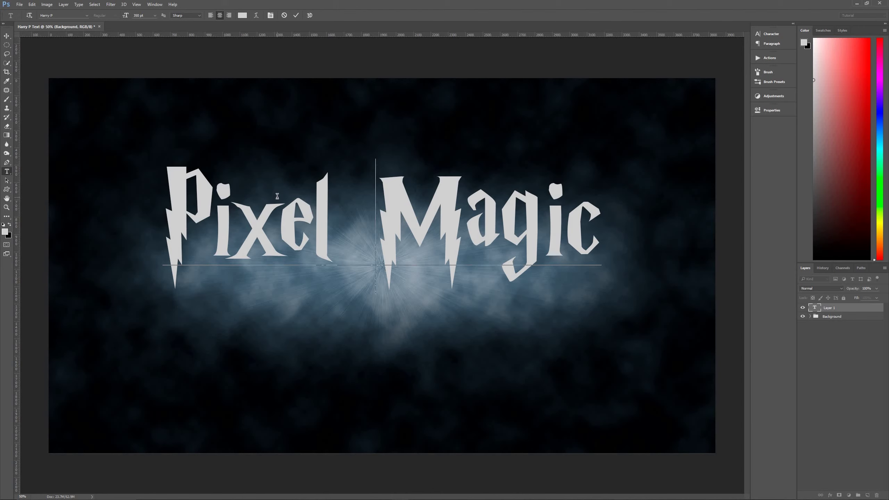
pyautogui.hotkey('alt', 'Left')
pyautogui.hotkey('alt', 'Left')
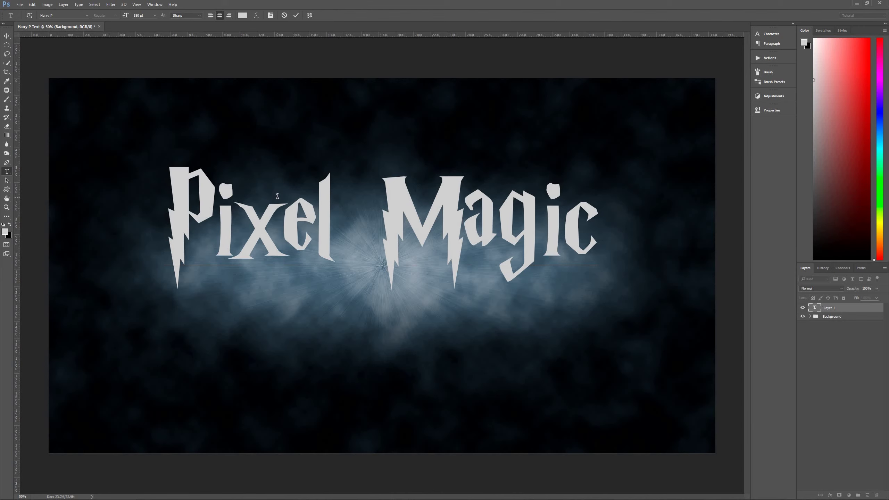
# Step: Tighten the kerning between the letters a, g, i and c in "Magic"
pyautogui.hotkey('alt', 'Left')
pyautogui.press('Right')
pyautogui.hotkey('alt', 'Left')
pyautogui.press('Right')
pyautogui.hotkey('alt', 'Left')
pyautogui.hotkey('alt', 'Left')
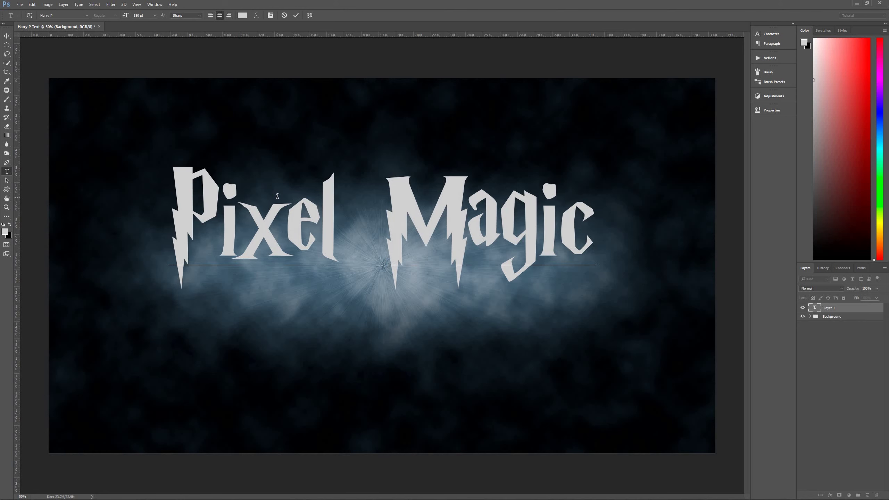
pyautogui.hotkey('alt', 'Left')
pyautogui.hotkey('alt', 'Left')
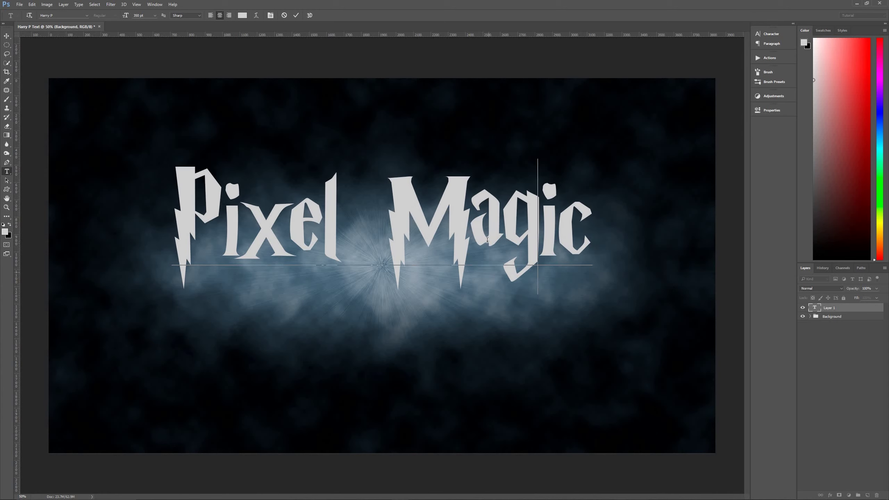
# Step: Loosen the kerning slightly around the a, g and i of "Magic", and commit the text edit
pyautogui.hotkey('alt', 'Right')
pyautogui.hotkey('alt', 'Right')
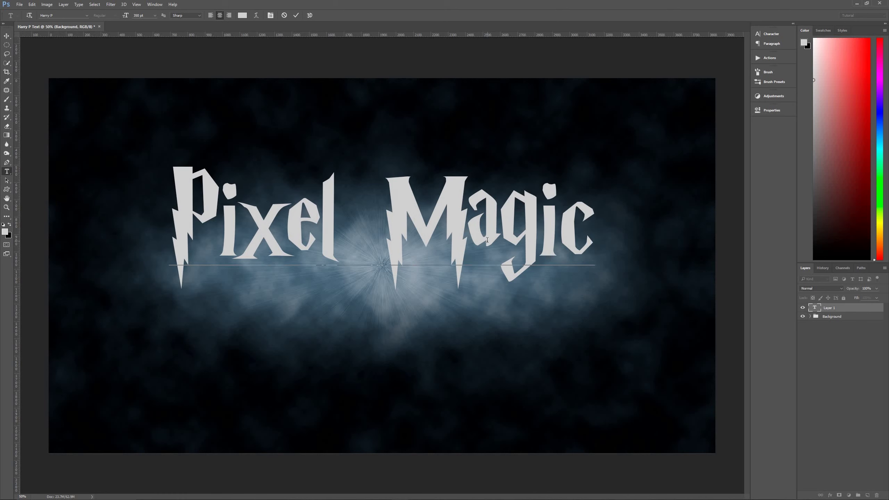
pyautogui.hotkey('alt', 'Right')
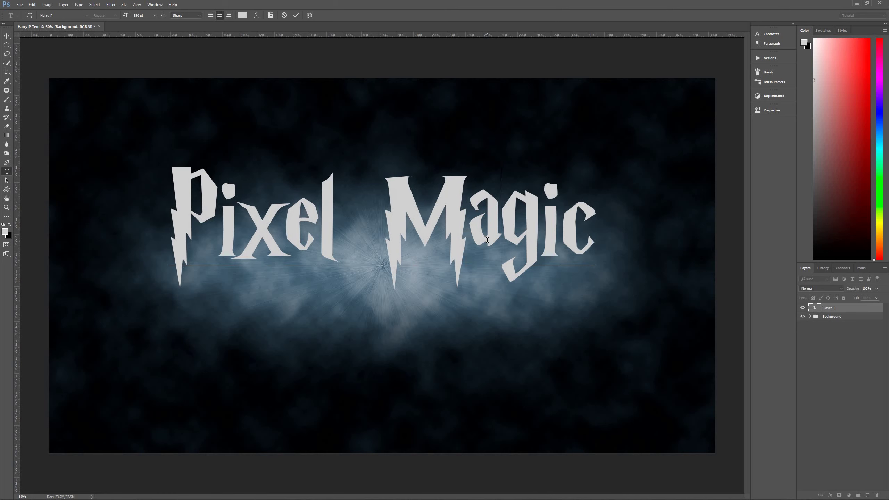
pyautogui.hotkey('alt', 'Right')
pyautogui.press('Left')
pyautogui.press('Left')
pyautogui.press('Left')
pyautogui.press('Left')
pyautogui.press('Left')
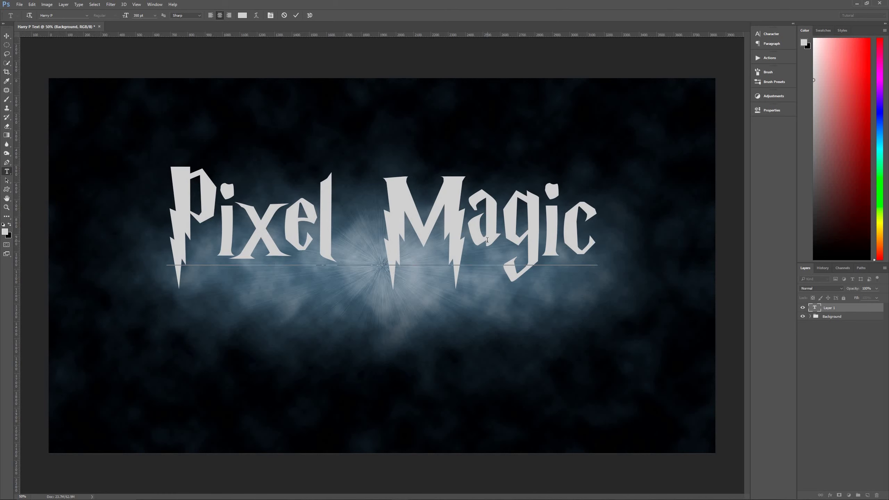
pyautogui.press('Left')
pyautogui.press('Left')
pyautogui.click(296, 16)
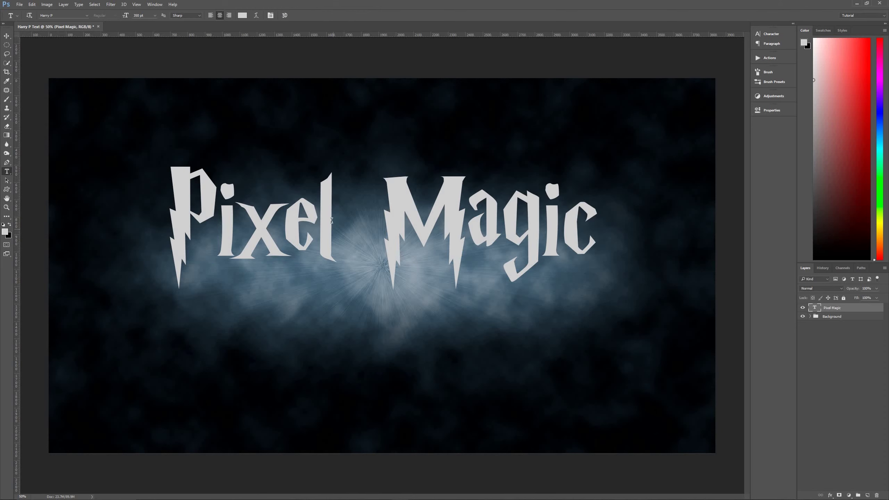
# Step: Move the "Pixel Magic" text down to the middle of the canvas, centred over the glow
pyautogui.press('v')
pyautogui.moveTo(328, 223); pyautogui.dragTo(363, 238)
pyautogui.moveTo(328, 239); pyautogui.dragTo(325, 234)
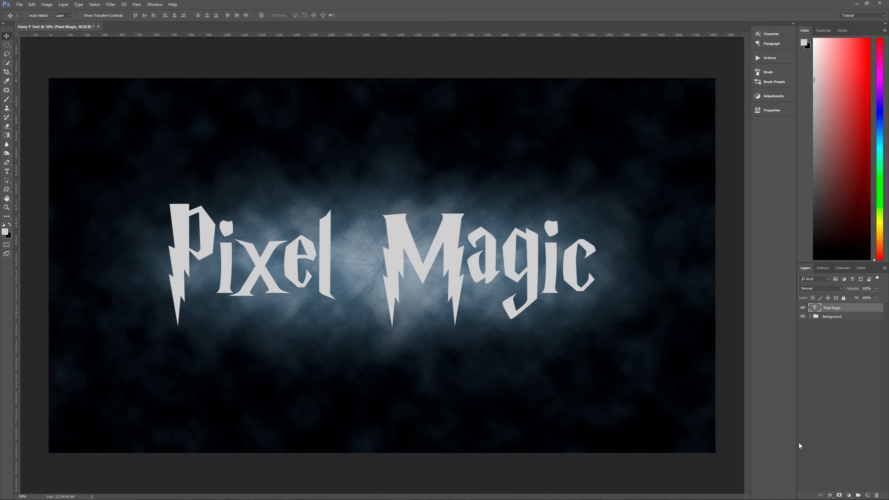
# Step: Add Bevel & Emboss to the text: Inner Bevel, Chisel Hard, size 250 px, white Lighten highlight and black Linear Burn shadow
pyautogui.click(831, 495)
pyautogui.click(839, 420)
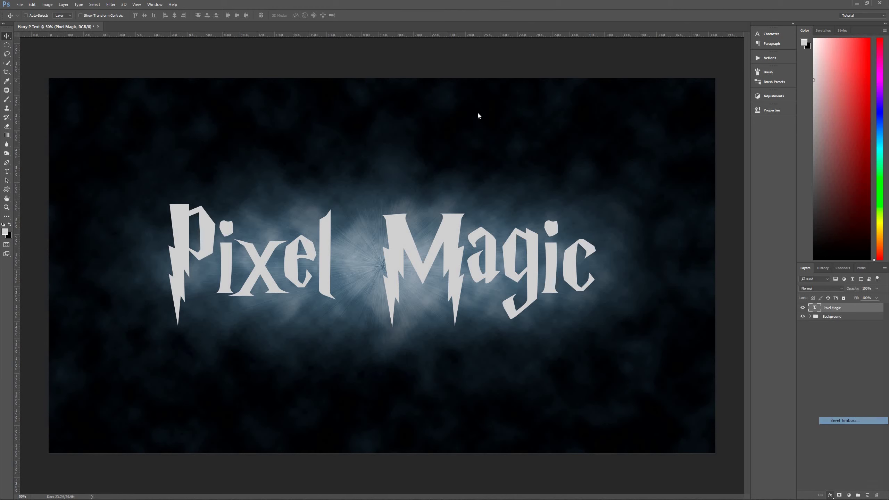
pyautogui.moveTo(485, 203); pyautogui.dragTo(385, 48)
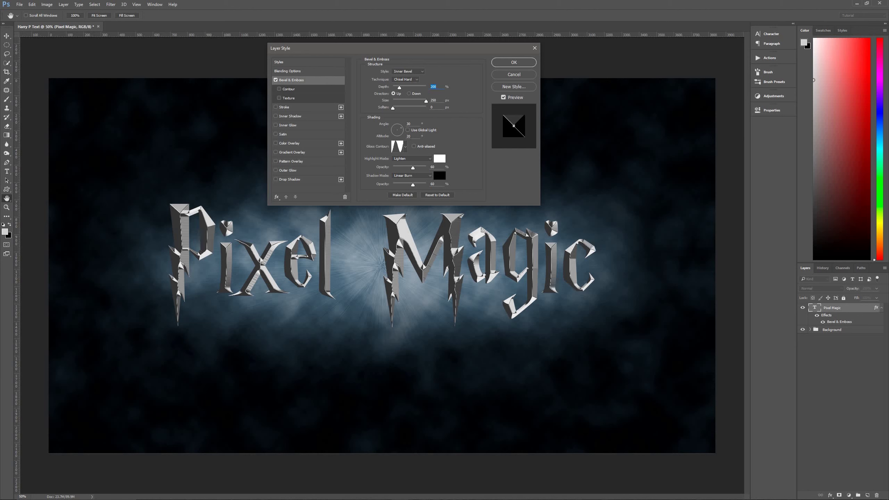
pyautogui.click(406, 146)
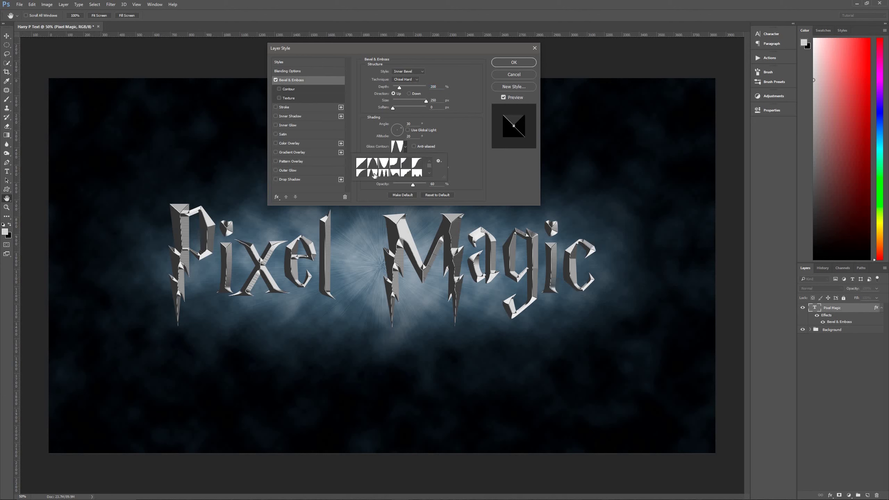
pyautogui.click(423, 149)
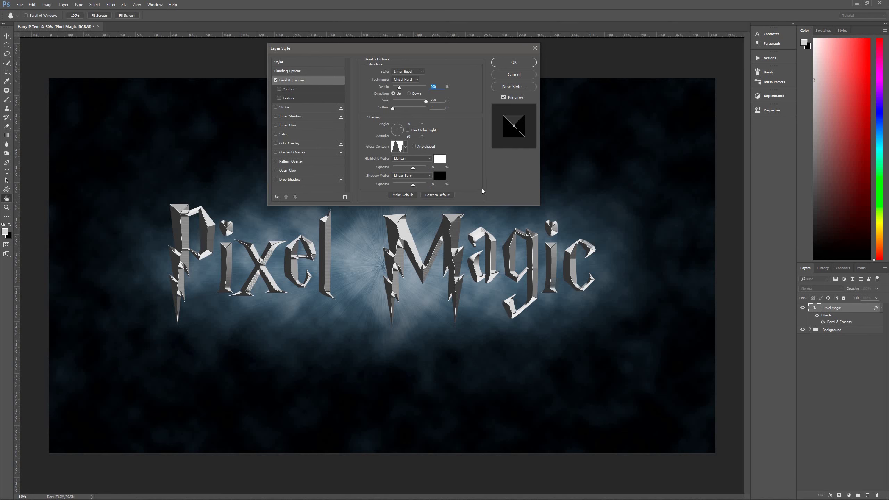
pyautogui.click(439, 158)
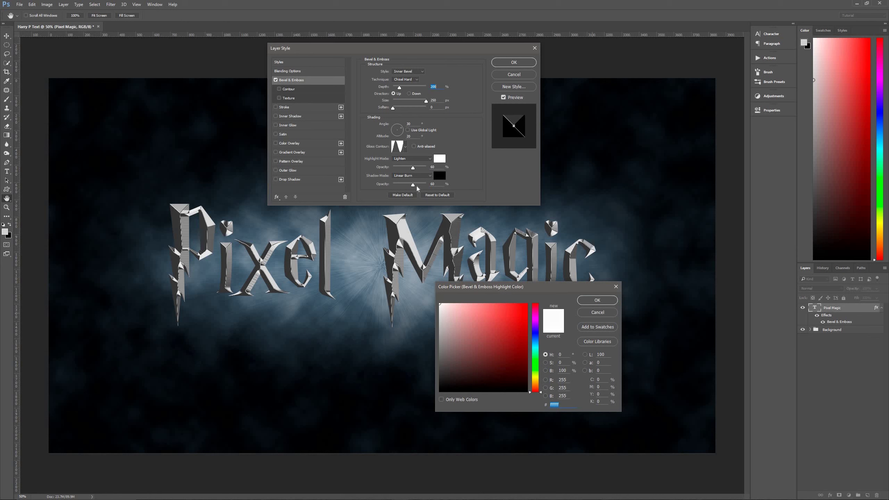
pyautogui.press('Return')
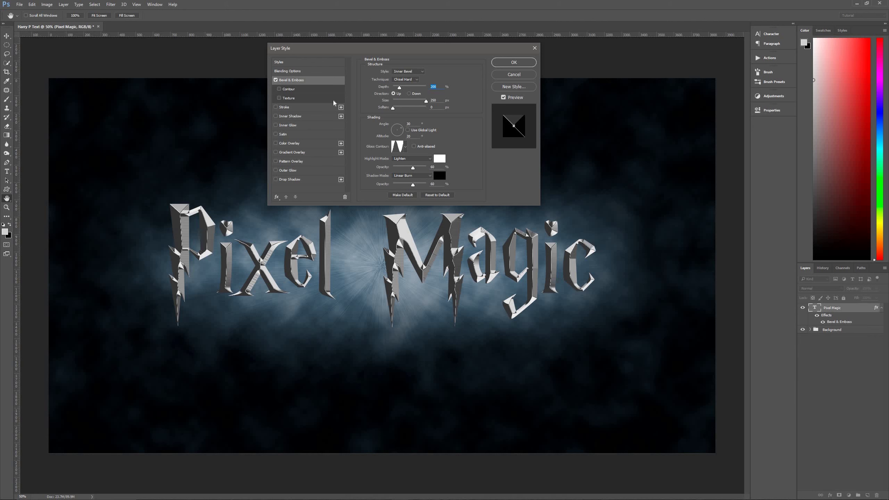
# Step: Enable the bevel's Contour with the anti-aliased Cove - Shallow preset
pyautogui.click(287, 89)
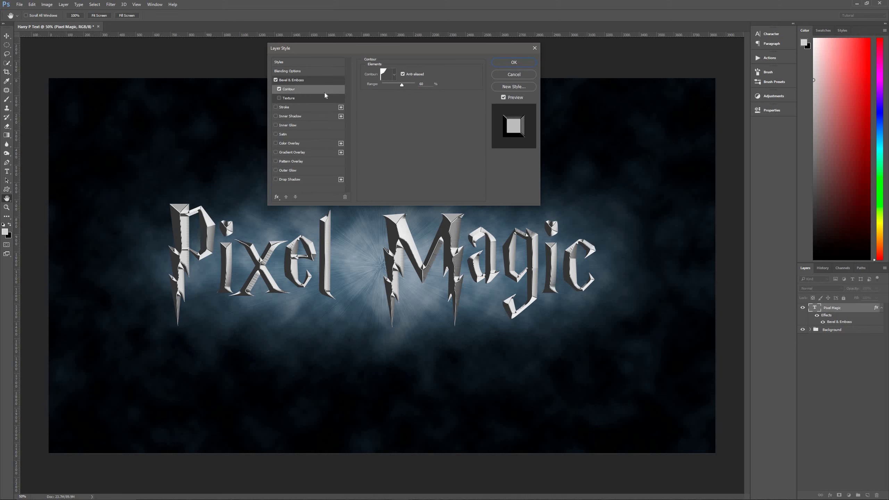
pyautogui.click(393, 75)
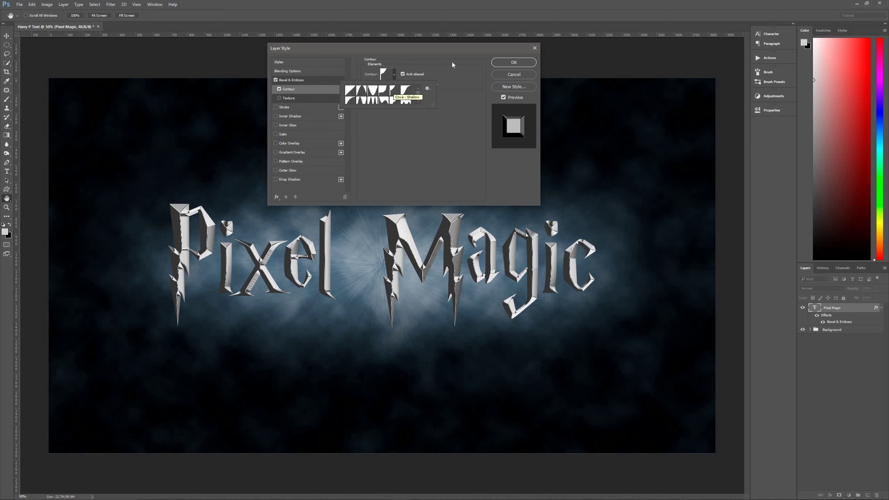
pyautogui.doubleClick(394, 90)
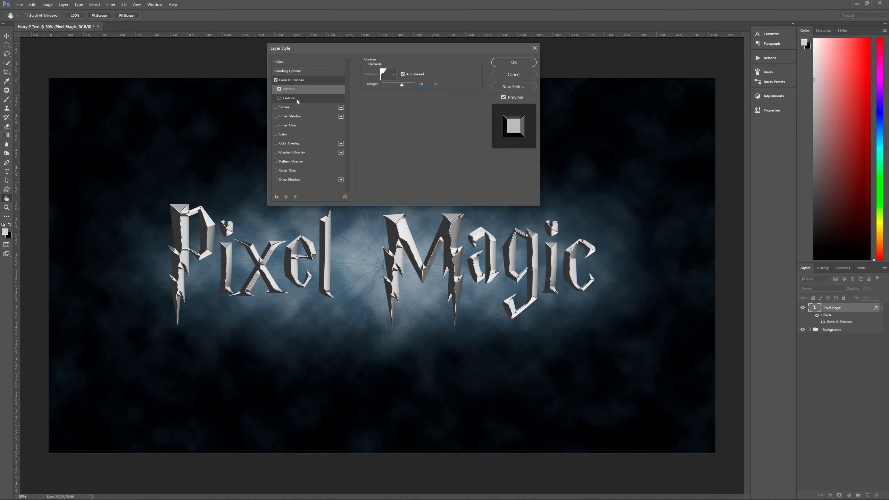
# Step: Enable the bevel's Texture with Light Marble from the Rock Patterns set, loaded in place of the current patterns
pyautogui.click(283, 97)
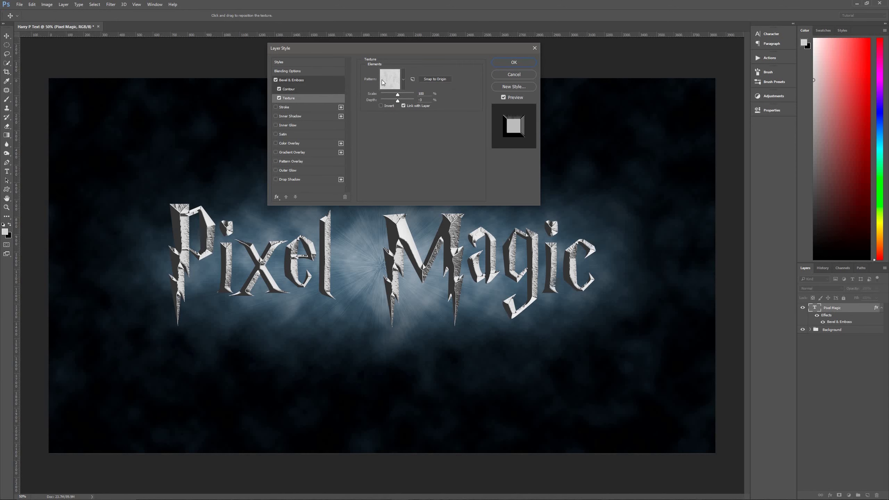
pyautogui.click(403, 79)
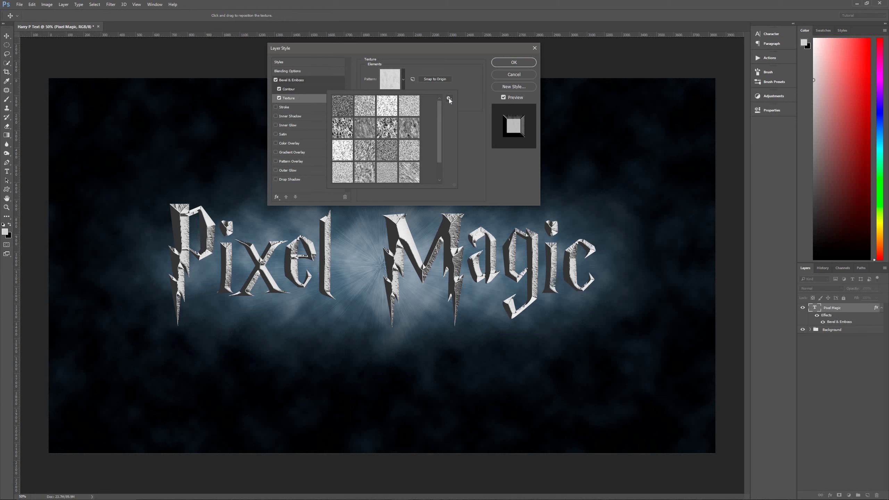
pyautogui.click(448, 98)
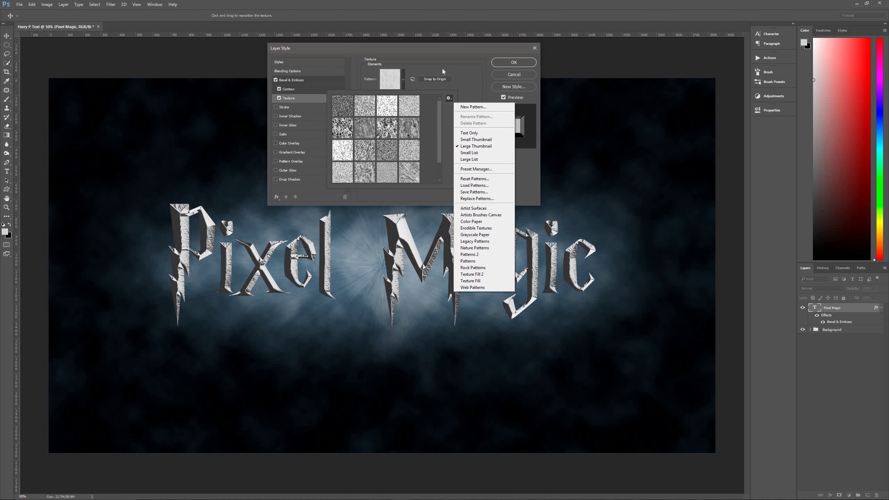
pyautogui.click(417, 70)
pyautogui.press('Escape')
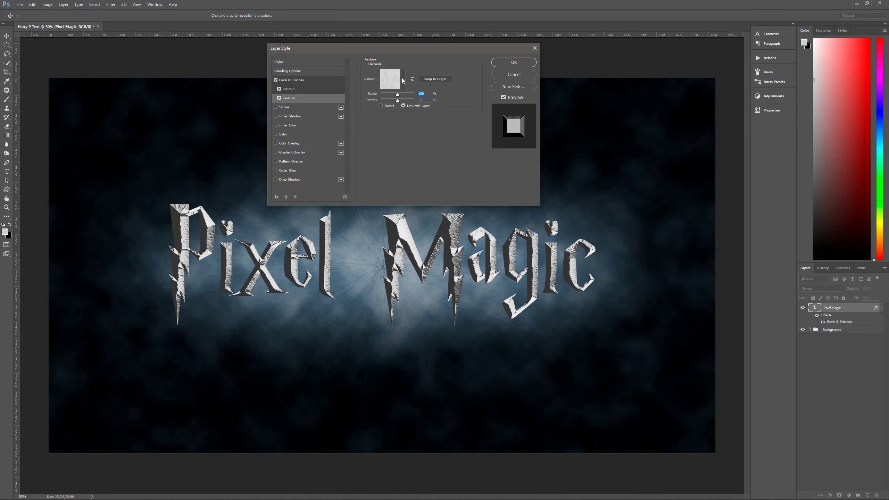
pyautogui.click(403, 80)
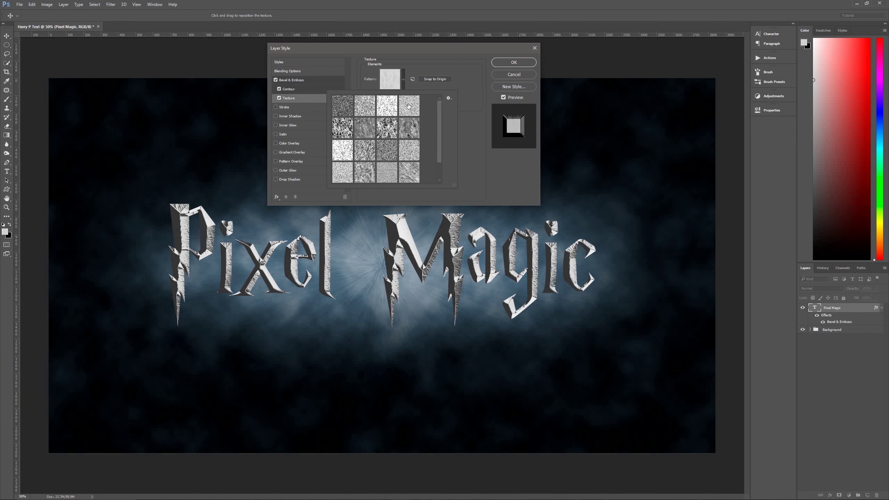
pyautogui.click(449, 99)
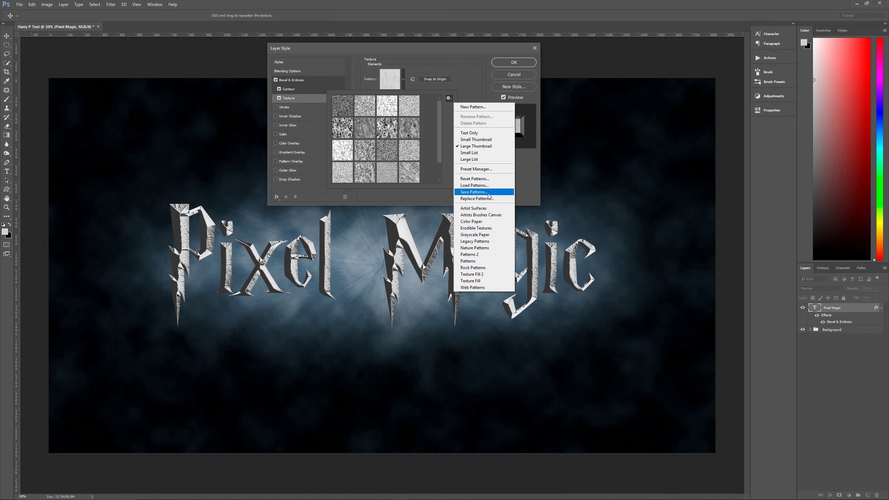
pyautogui.click(472, 268)
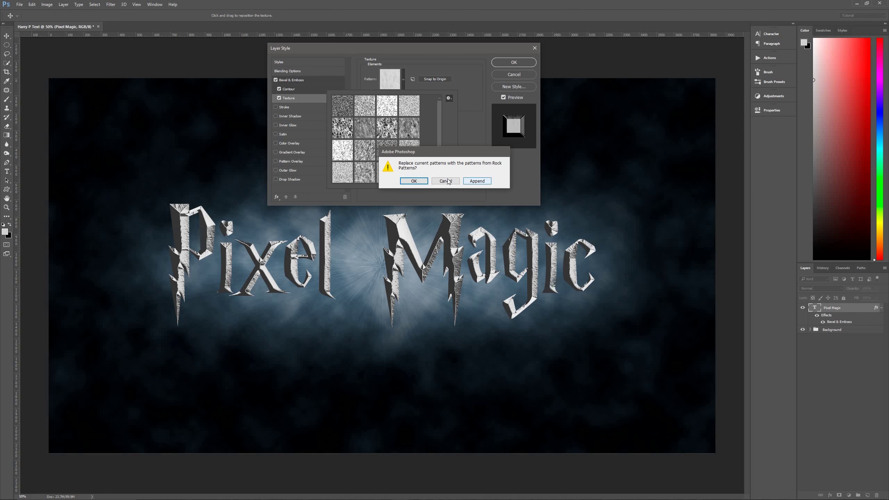
pyautogui.click(416, 183)
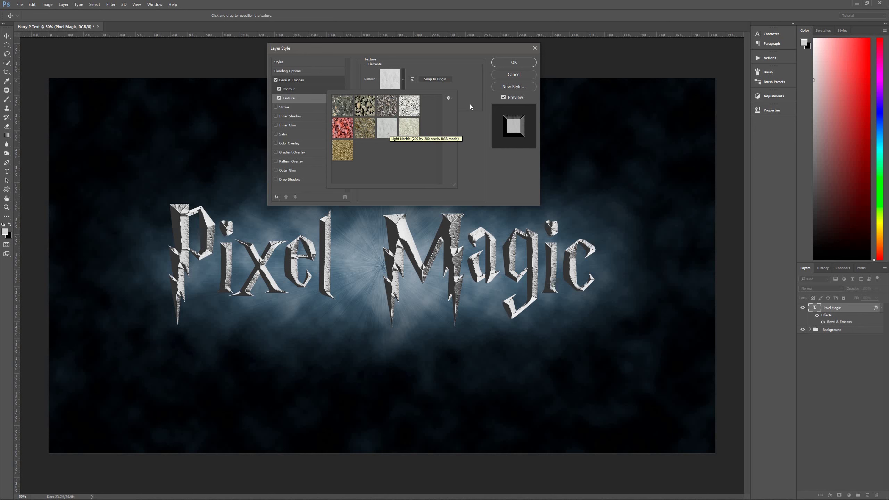
pyautogui.click(411, 83)
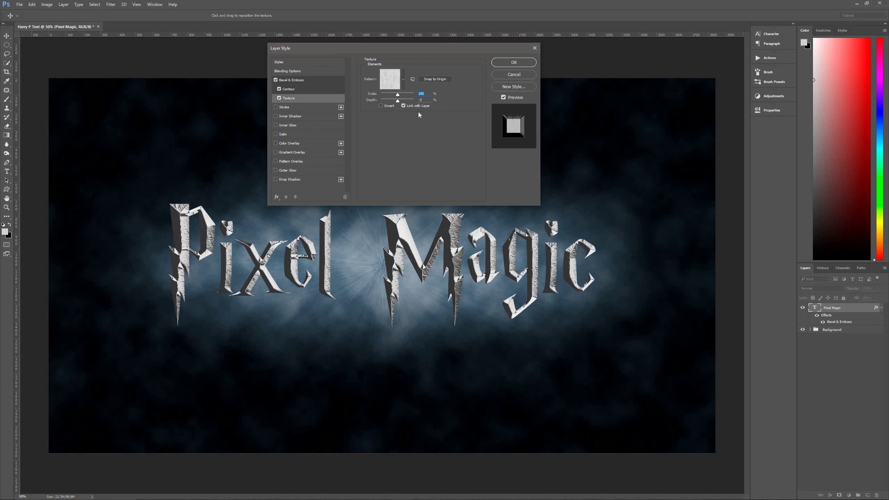
# Step: Add a centre-positioned Stroke to the text in light blue ceeeff, Normal blend mode at 65% opacity with Overprint
pyautogui.click(294, 106)
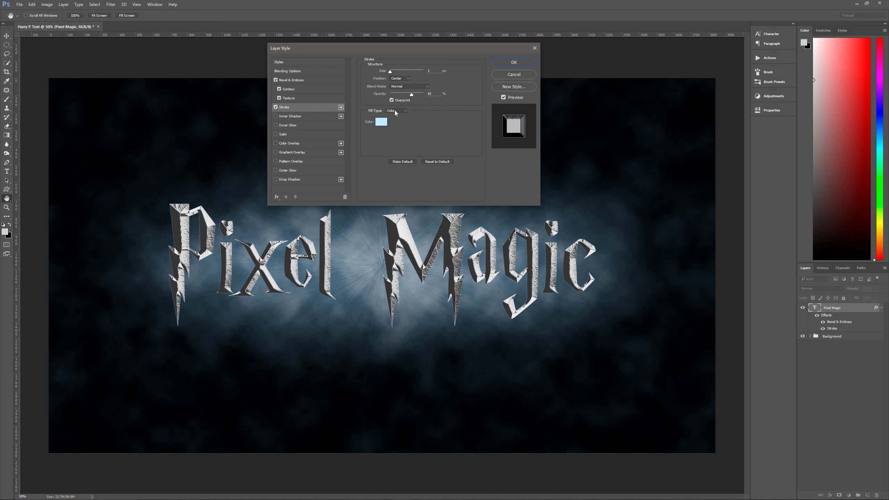
pyautogui.click(378, 125)
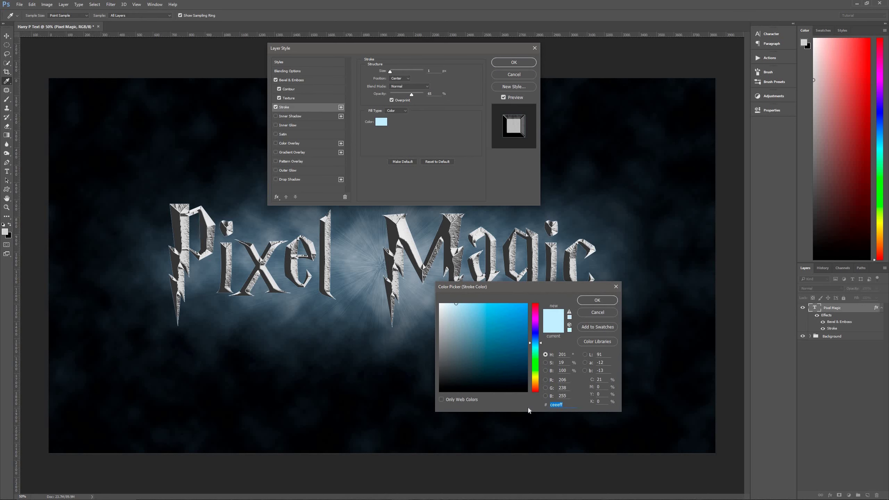
pyautogui.click(597, 300)
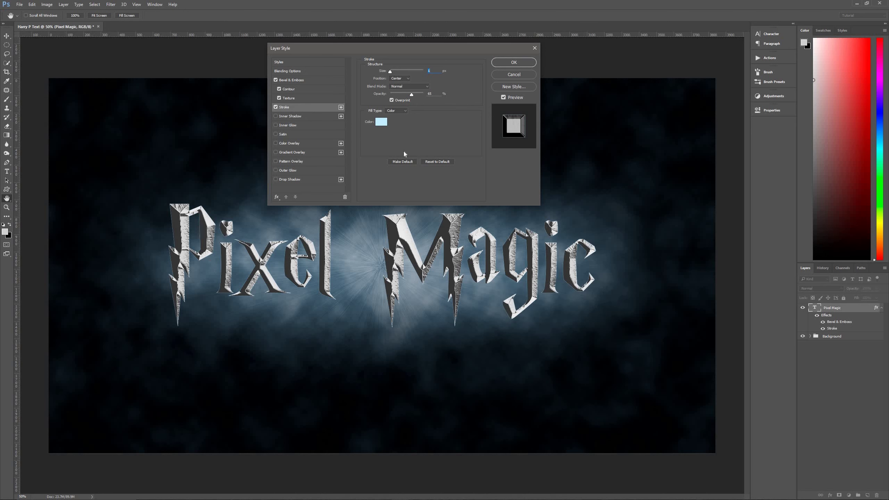
# Step: Add an Inner Glow in light blue cbf2ff with Screen blend mode, 40% opacity, 20% noise and Edge source
pyautogui.click(311, 127)
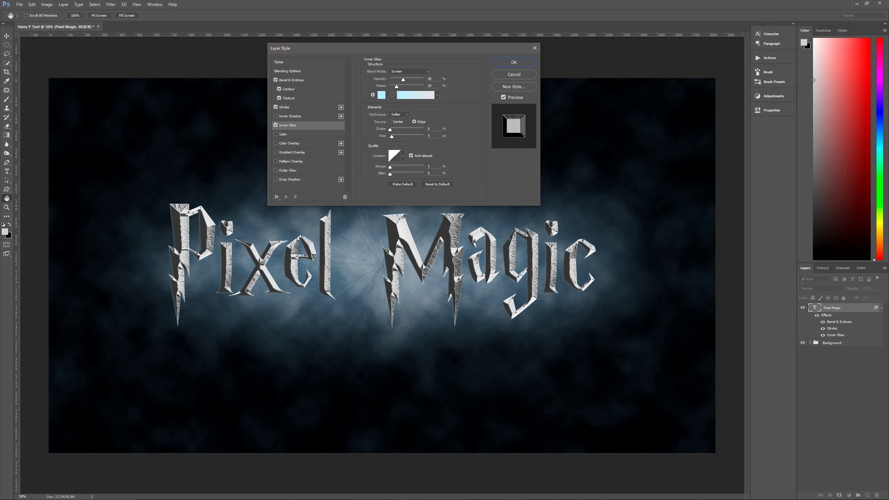
pyautogui.click(382, 95)
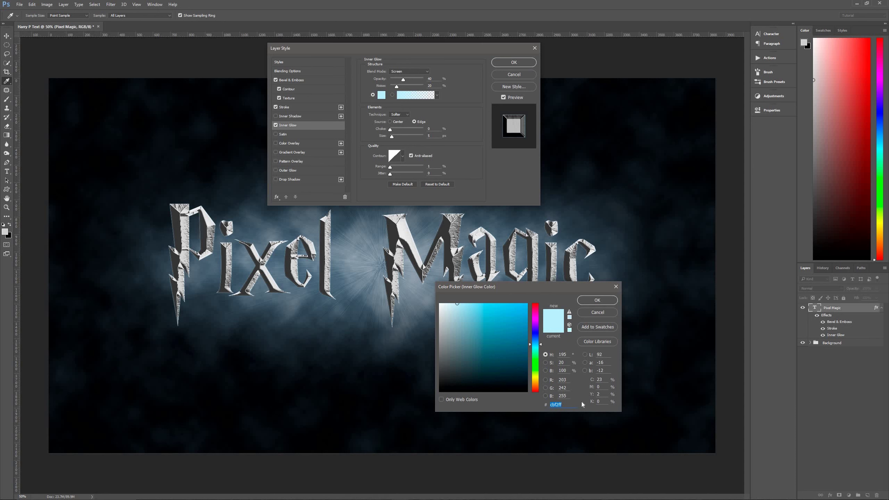
pyautogui.click(597, 301)
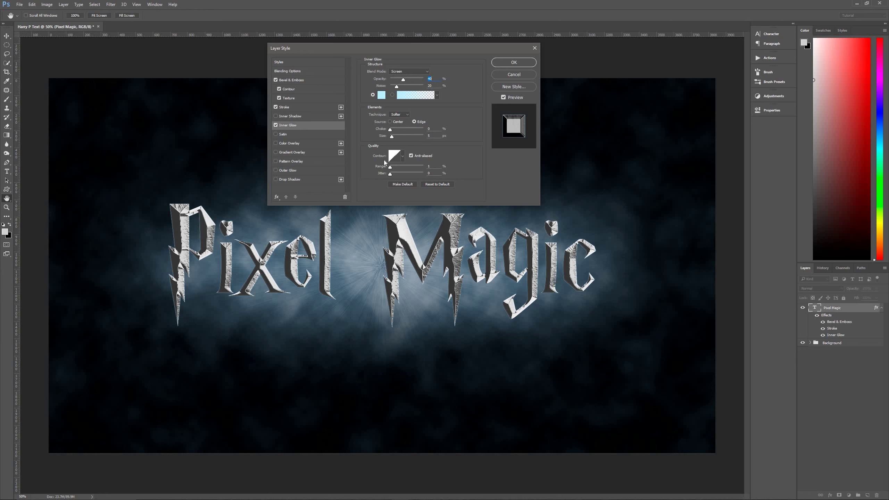
# Step: View the contour presets available for the Inner Glow
pyautogui.click(402, 156)
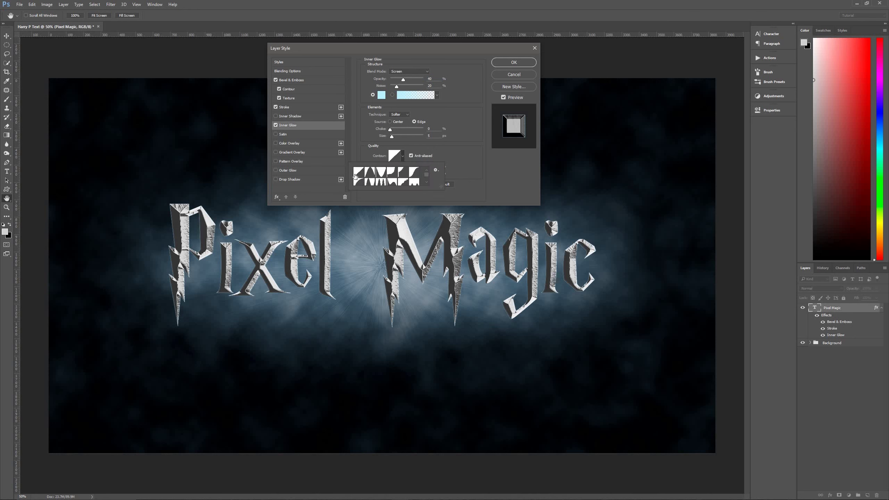
pyautogui.click(397, 163)
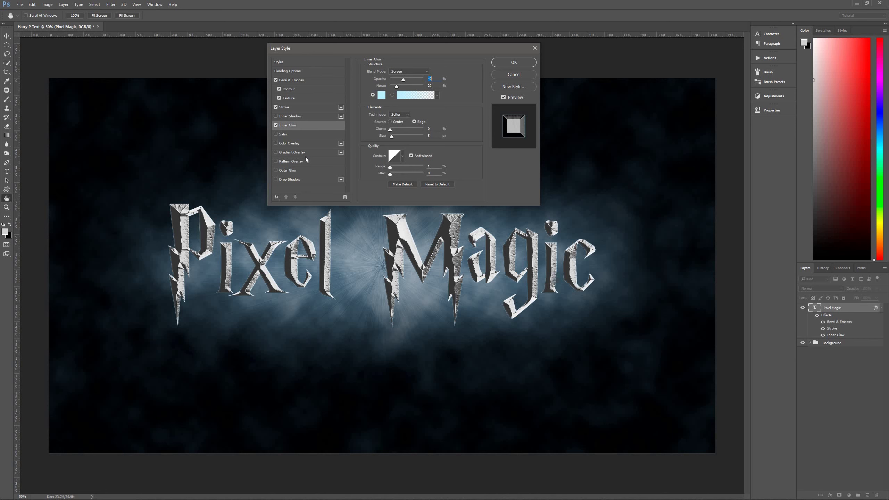
# Step: Add a linear Gradient Overlay to the text with Multiply blend mode at 25% opacity
pyautogui.click(296, 152)
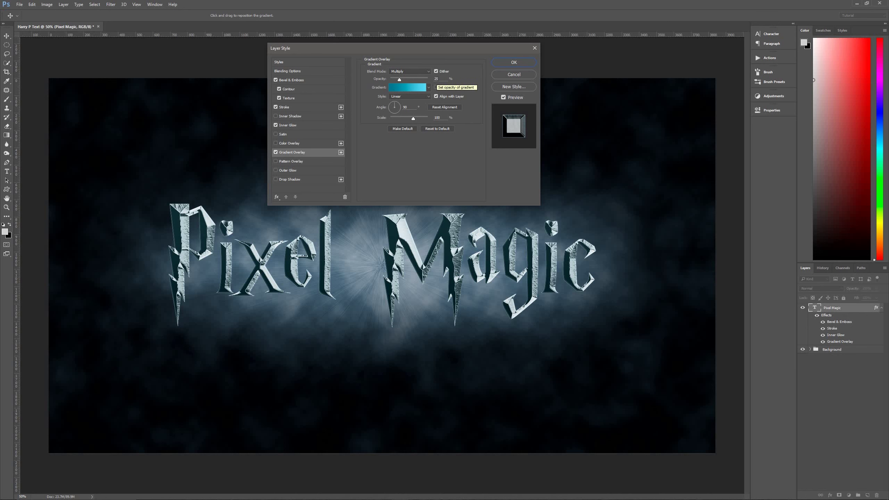
pyautogui.moveTo(399, 79); pyautogui.dragTo(396, 81)
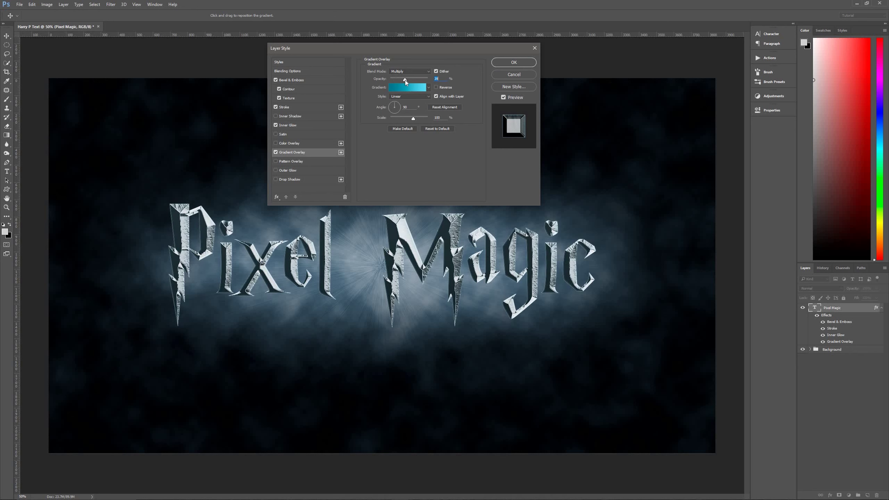
pyautogui.click(405, 79)
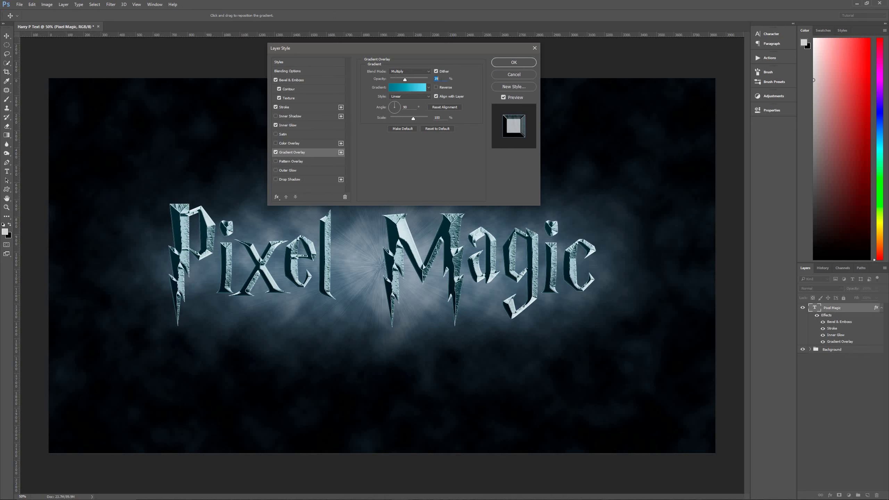
pyautogui.write('25')
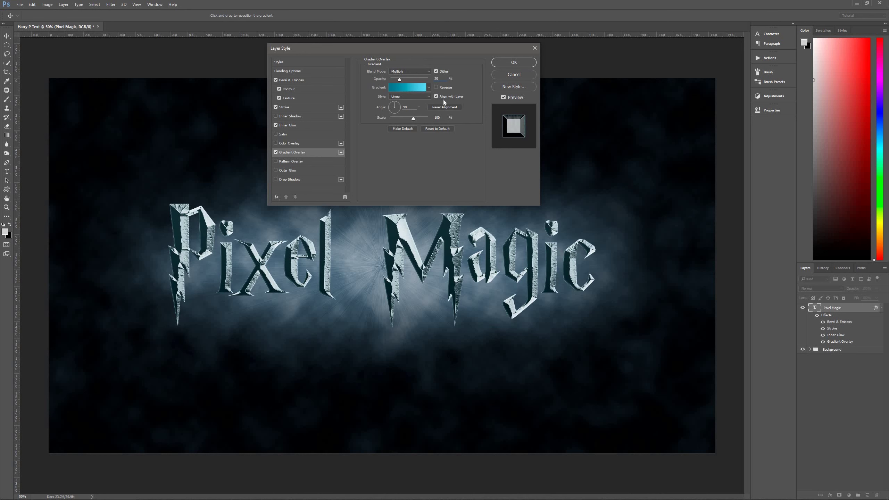
# Step: Define the overlay's gradient with dark teal 337489 at its start stop and light blue 8ddcf6 at its end stop
pyautogui.click(406, 88)
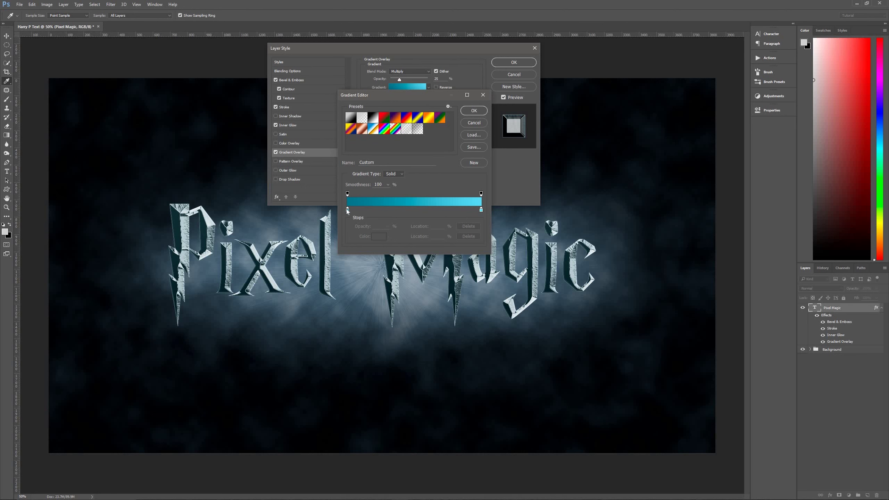
pyautogui.click(347, 209)
pyautogui.click(379, 237)
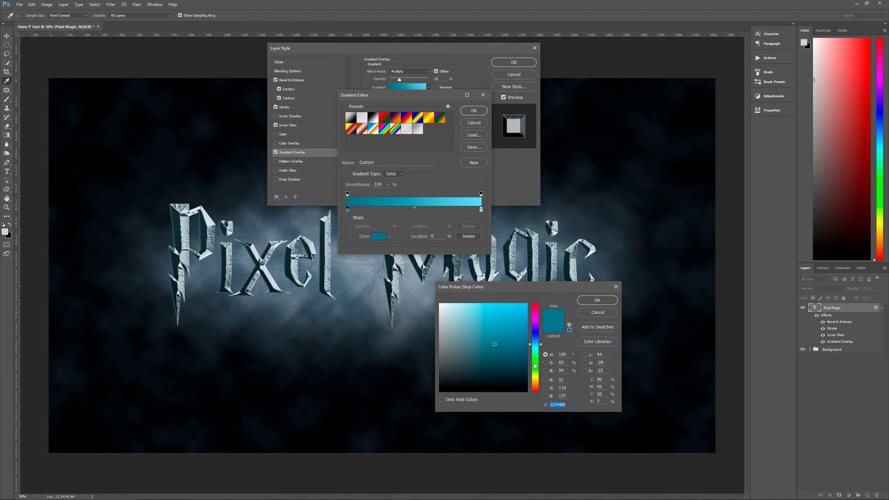
pyautogui.click(598, 300)
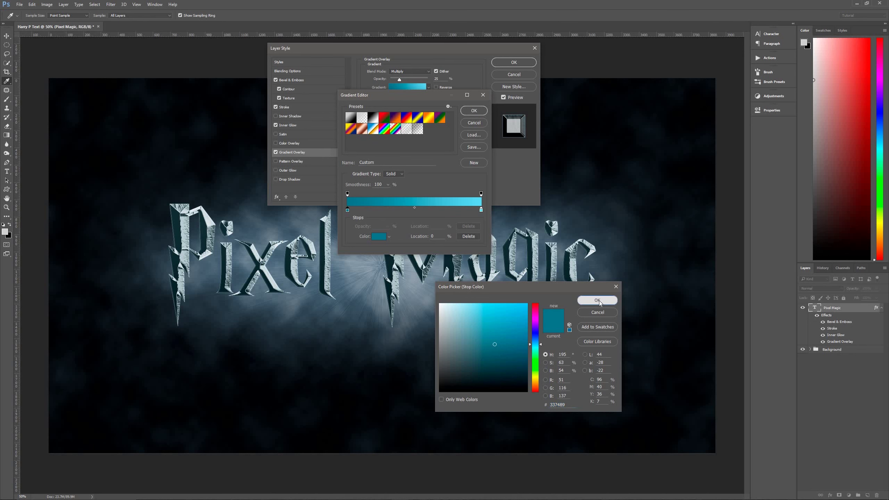
pyautogui.click(482, 209)
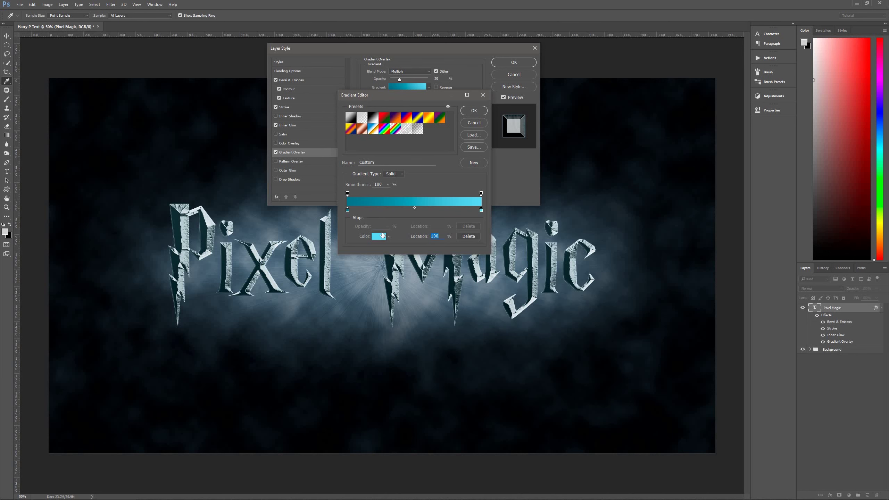
pyautogui.click(377, 238)
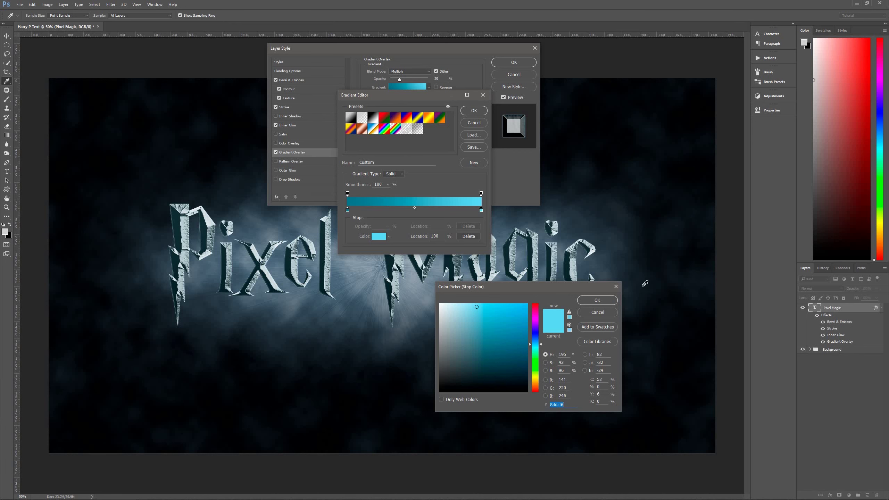
pyautogui.click(597, 300)
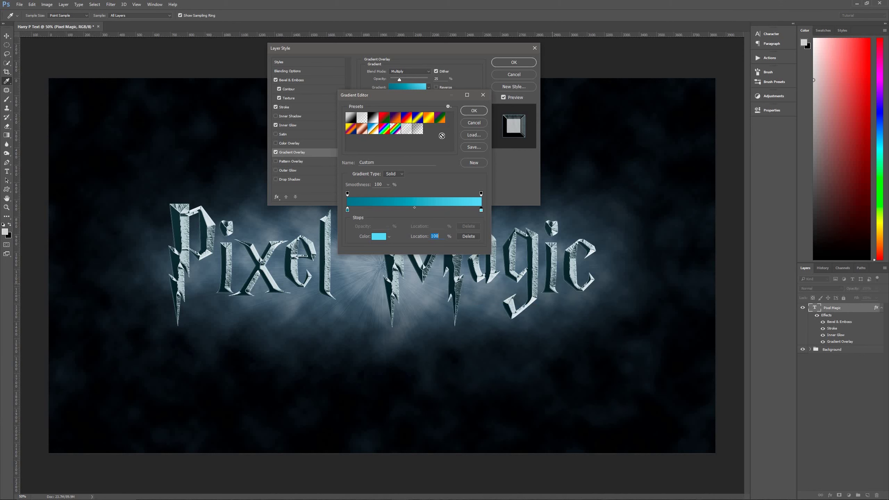
pyautogui.click(474, 111)
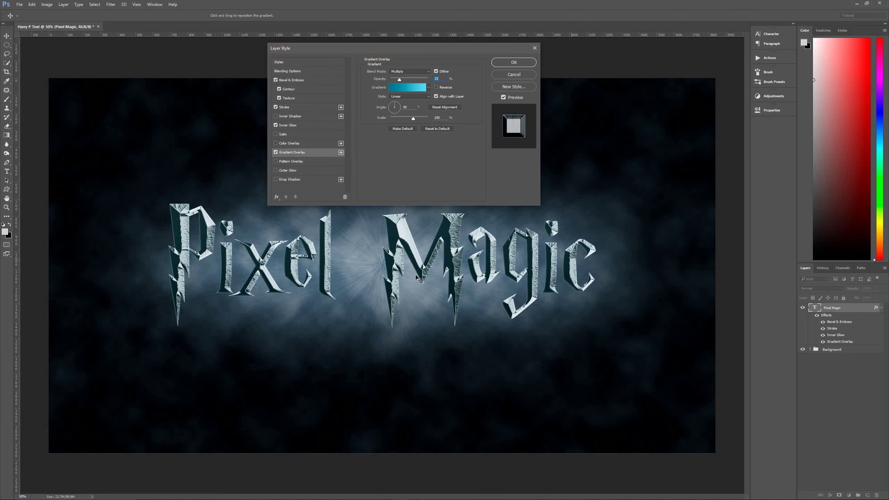
# Step: Add a Hard Light Pattern Overlay at 35% opacity using Stucco 1 from Texture Fill 2, replacing the loaded patterns, and apply the layer style
pyautogui.click(306, 162)
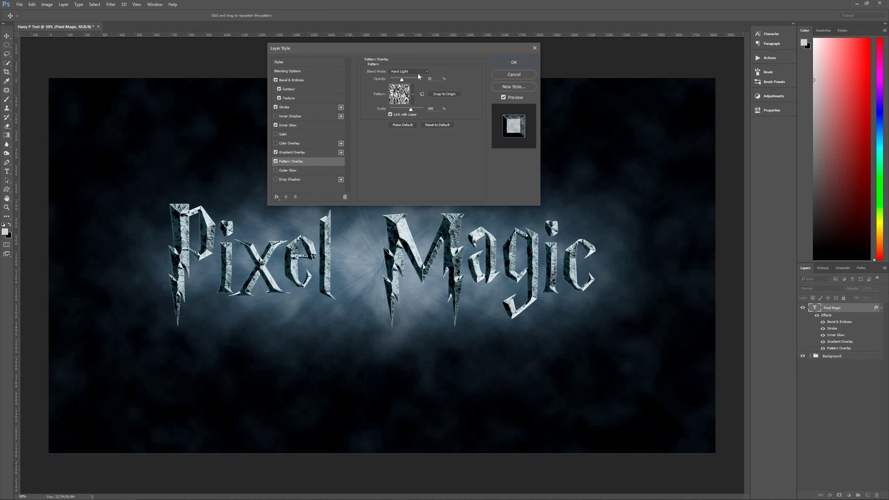
pyautogui.click(412, 95)
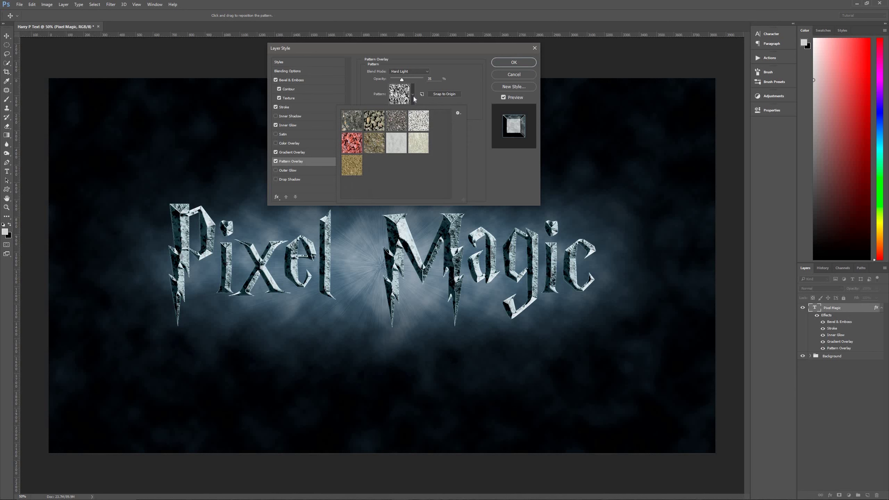
pyautogui.click(461, 115)
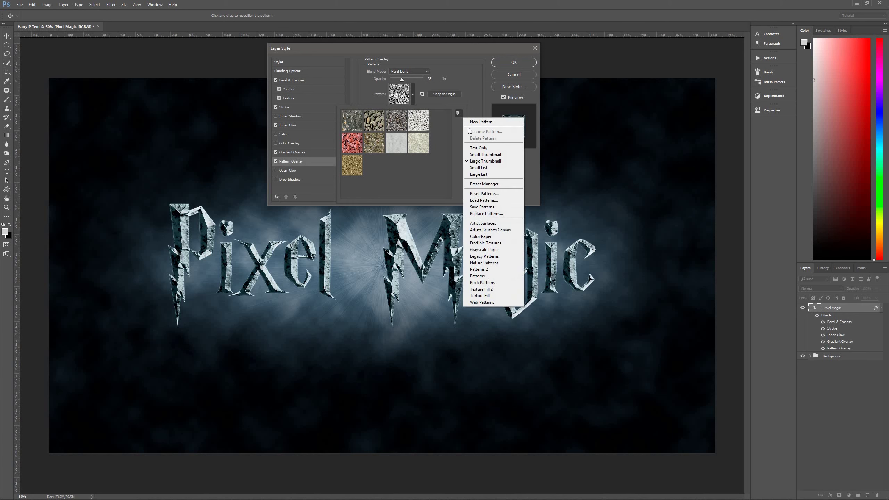
pyautogui.click(495, 289)
pyautogui.click(415, 180)
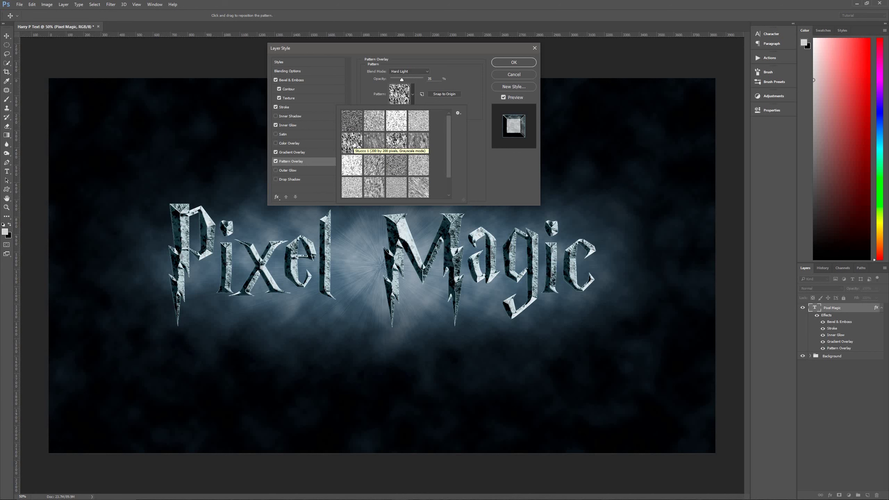
pyautogui.click(354, 143)
pyautogui.click(400, 95)
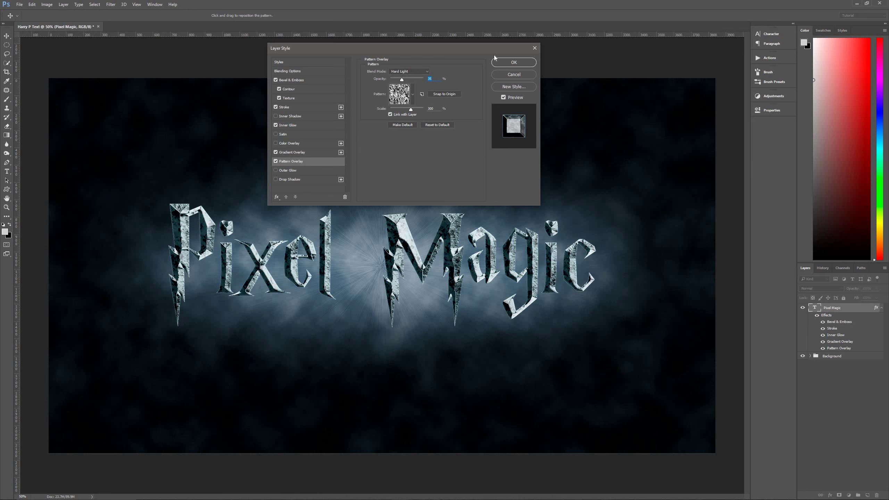
pyautogui.click(520, 63)
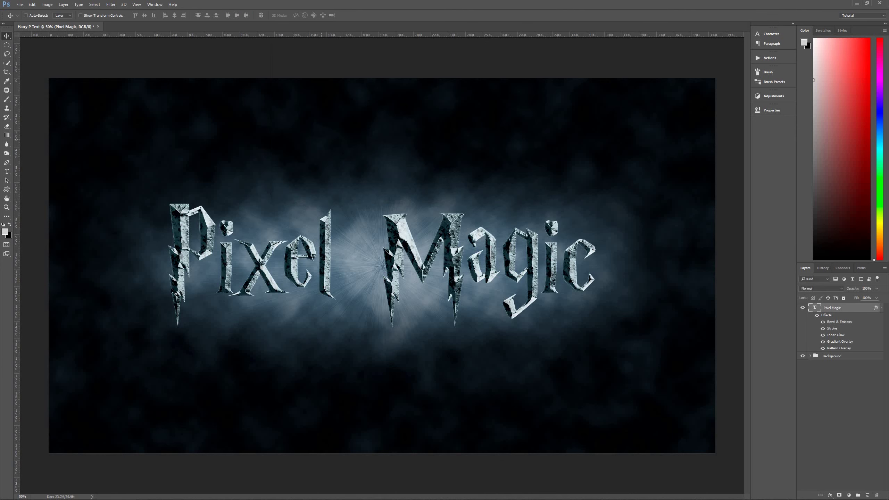